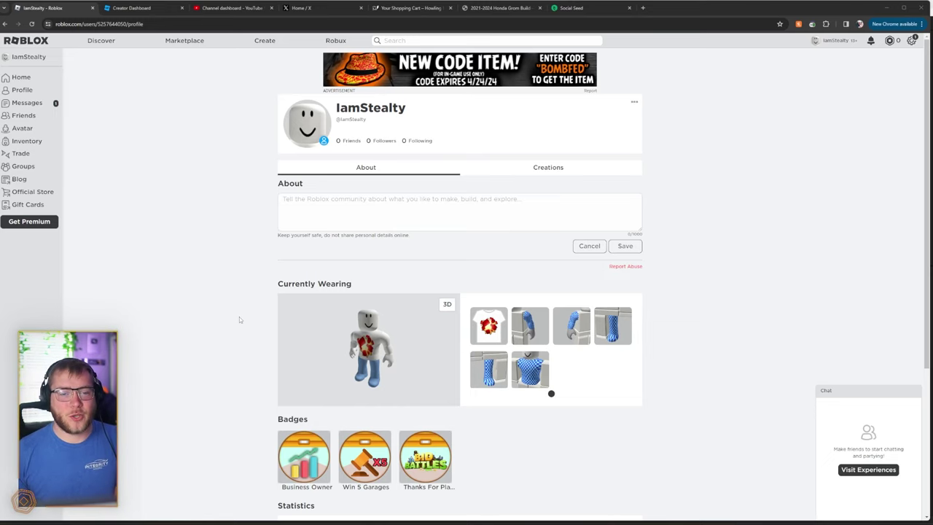
double_click(336, 108)
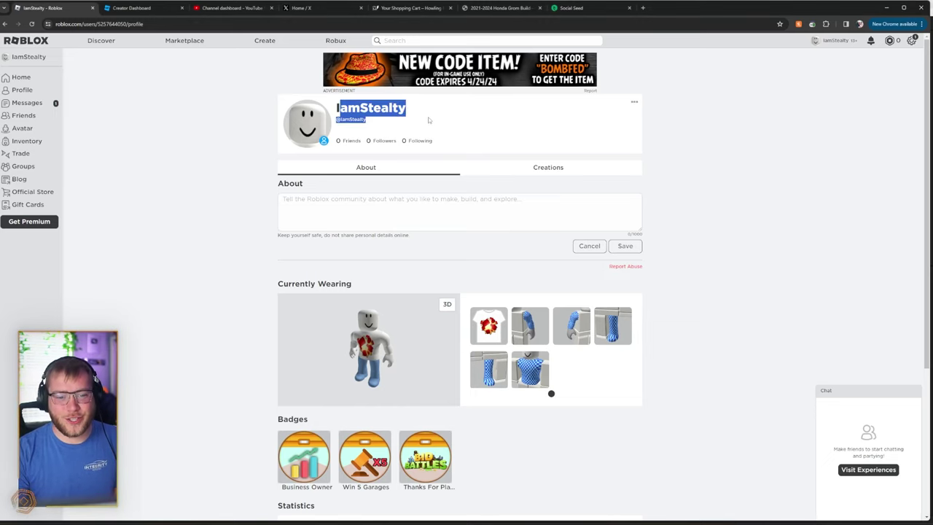
click(242, 140)
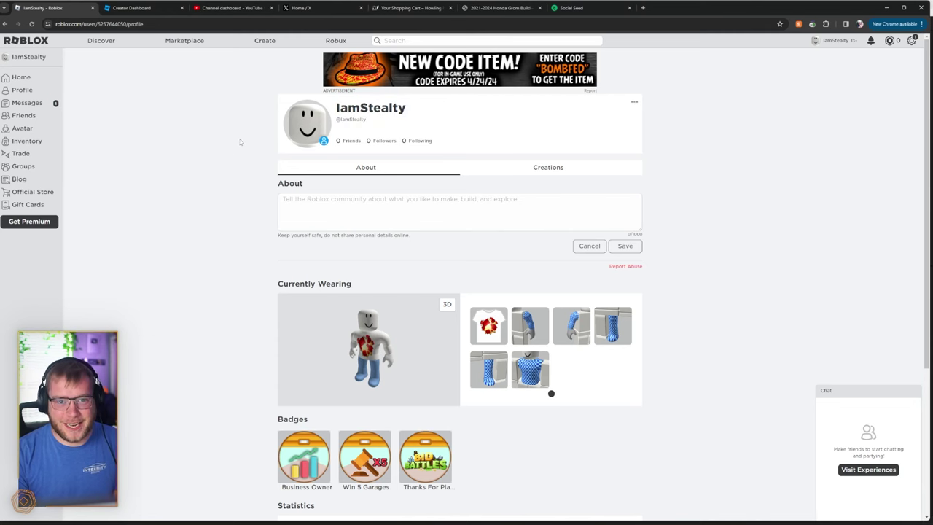
Open the Social Seed sign-up page, join the Social Seed Roblox group through its link, and return to the sign-up form.
key(ctrl+9)
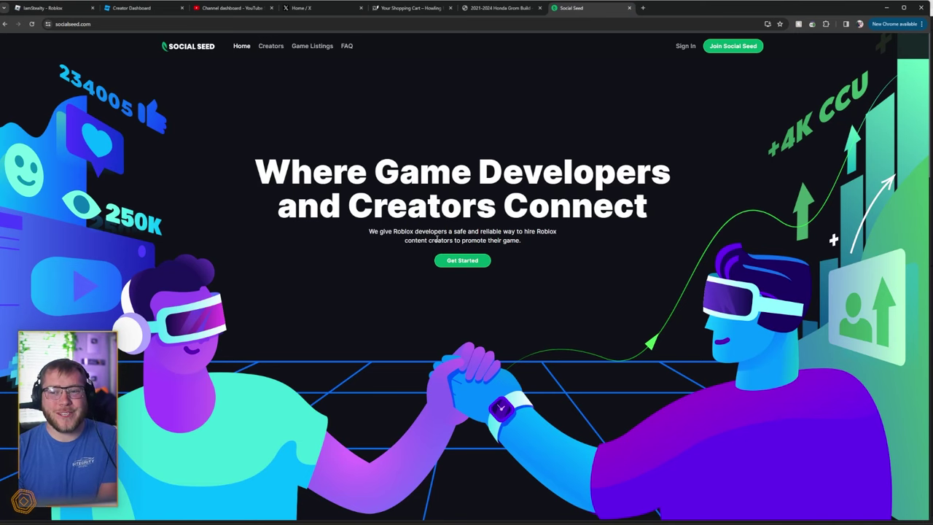
click(733, 46)
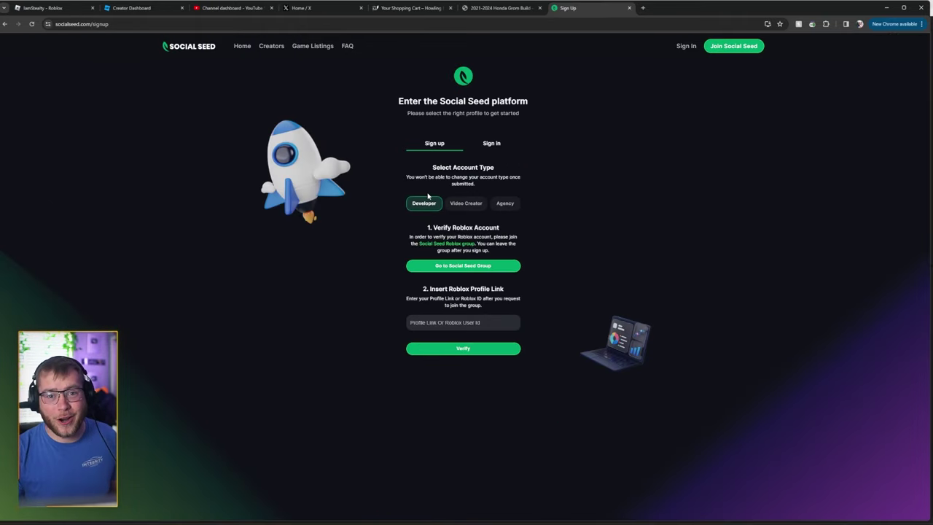
click(481, 267)
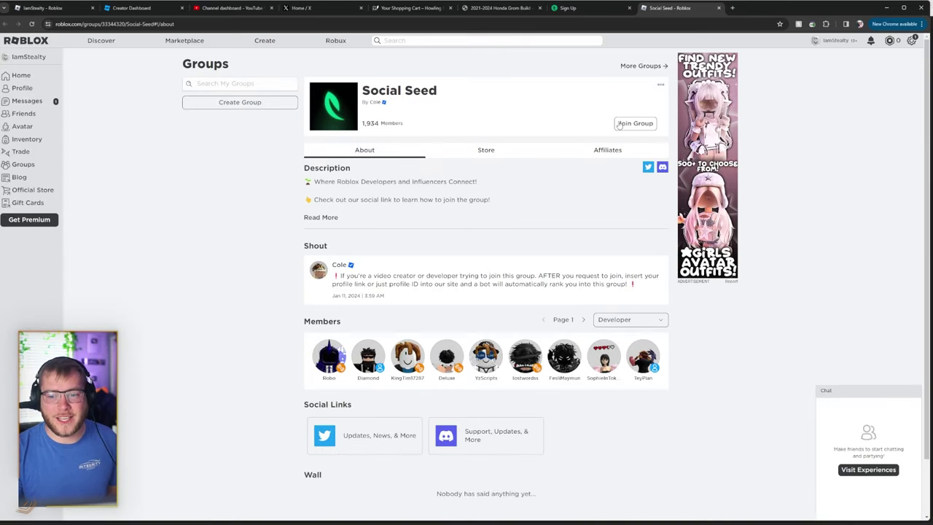
click(635, 124)
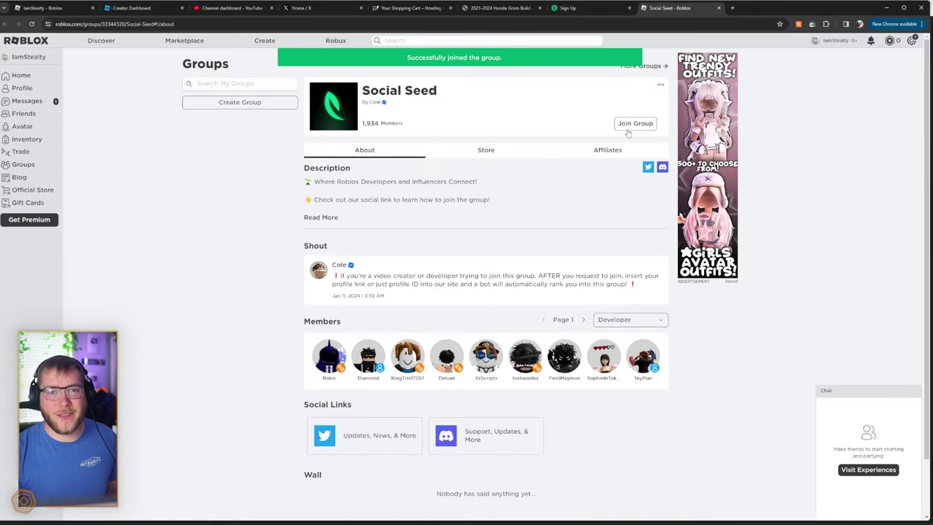
click(719, 7)
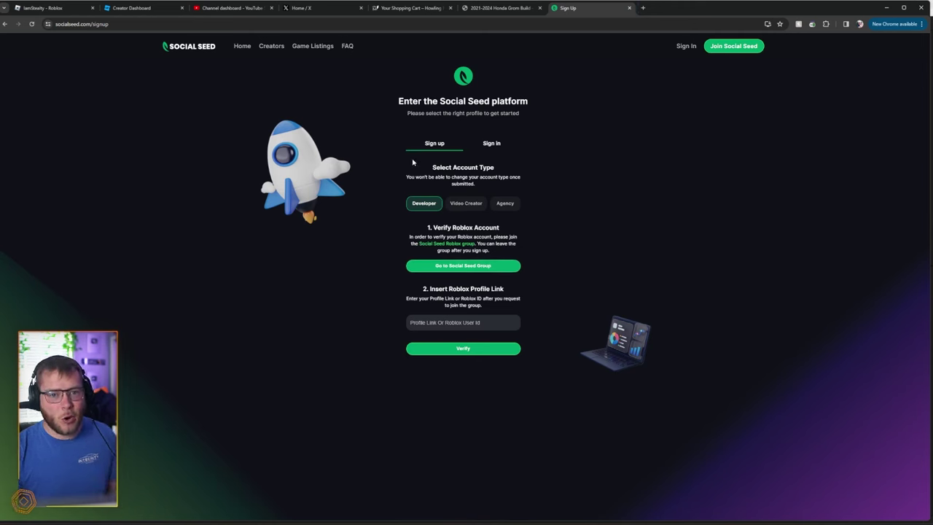
Verify the developer sign-up with the account's copied Roblox profile link and accept the terms of service and privacy policy.
click(44, 7)
click(98, 24)
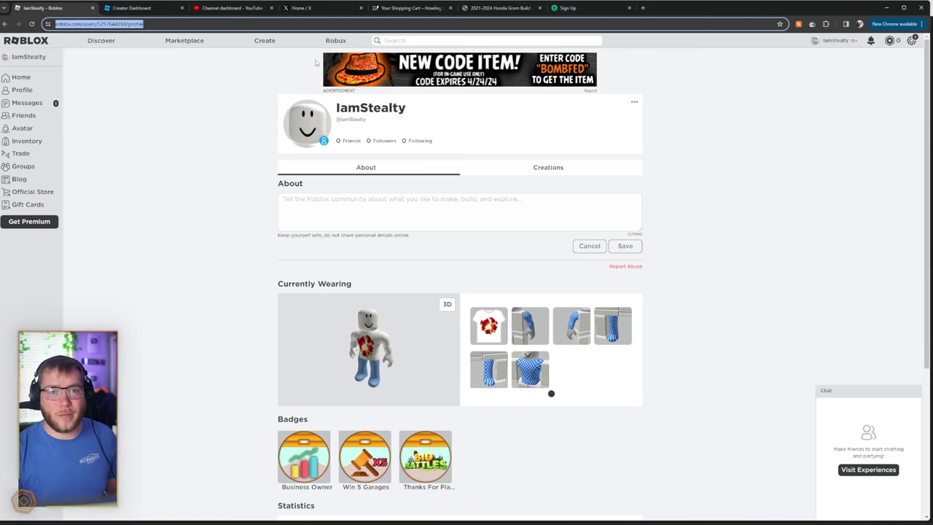
click(568, 8)
click(459, 322)
text(https://www.roblox.com/users/525764405/profile)
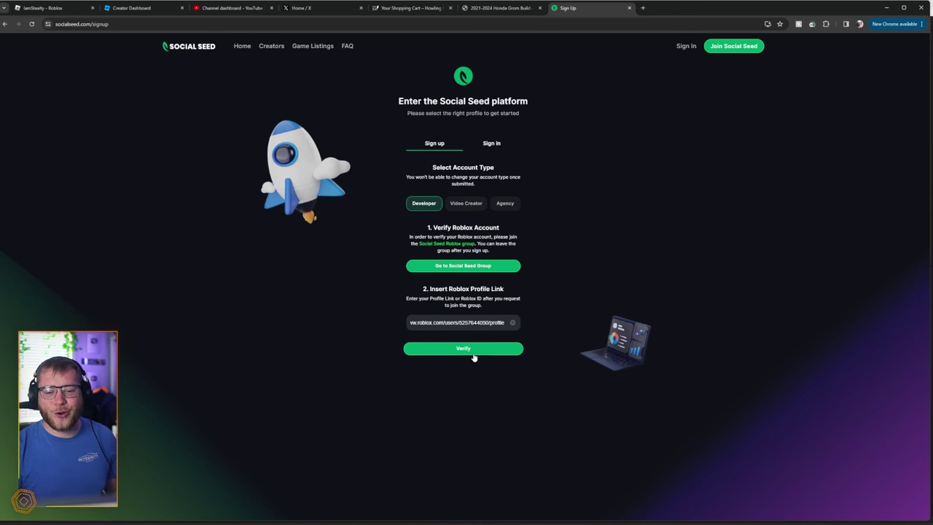
click(475, 348)
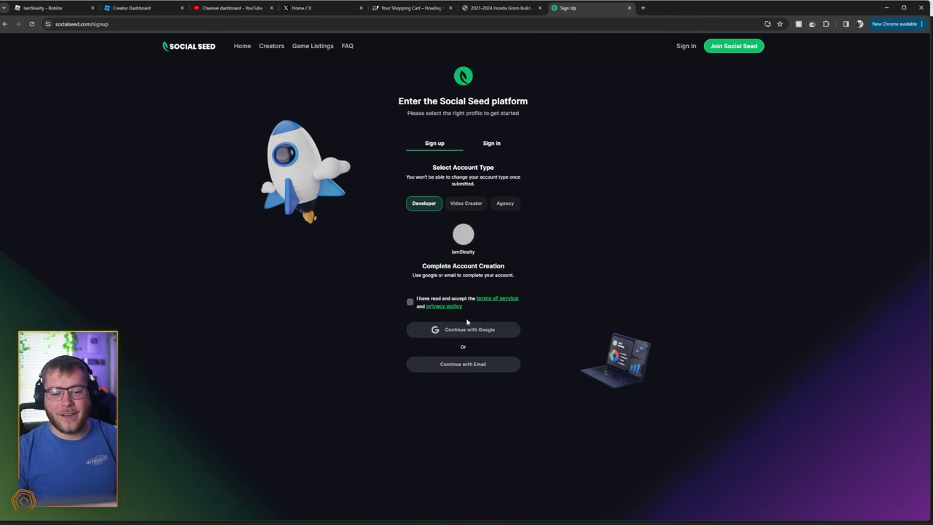
click(410, 302)
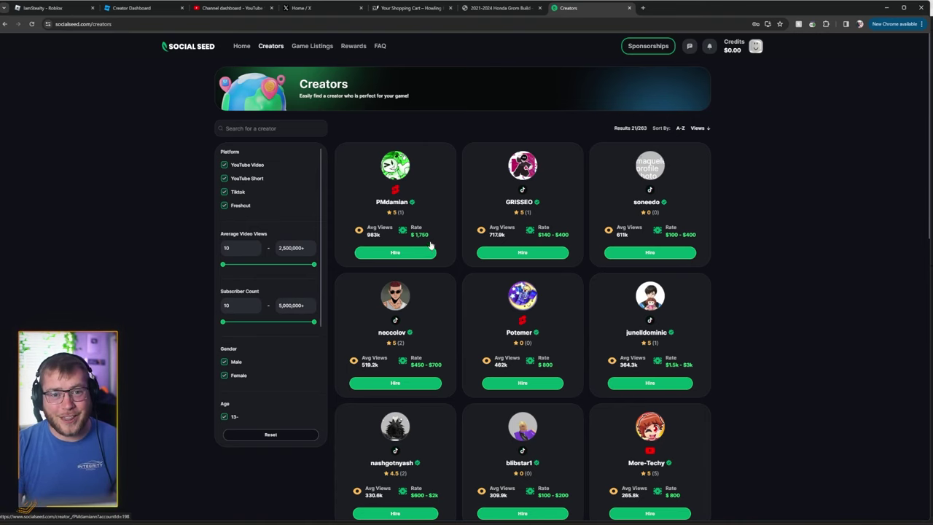
Filter the creators to the YouTube Video platform only and set the maximum average video views to 140,010.
scroll(434, 248, down, 1)
scroll(433, 249, down, 1)
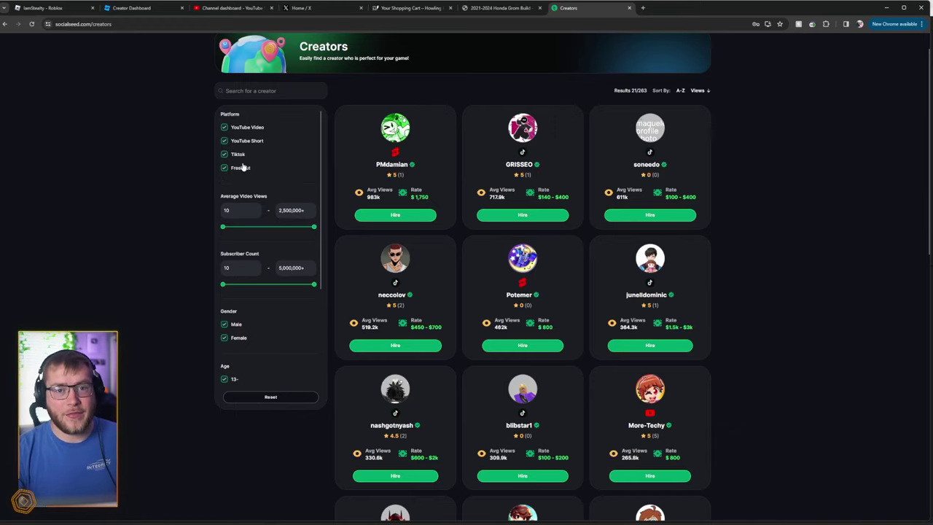
click(224, 141)
click(224, 155)
click(238, 169)
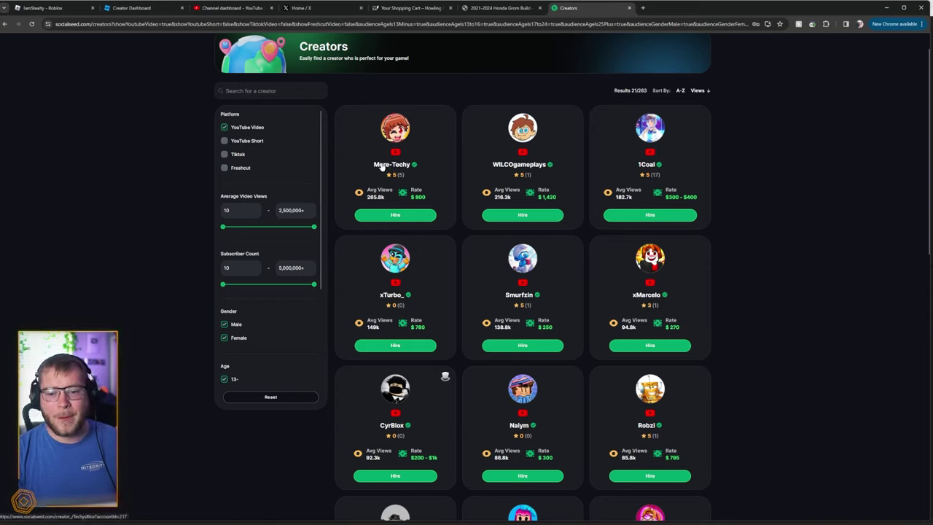
scroll(253, 210, down, 1)
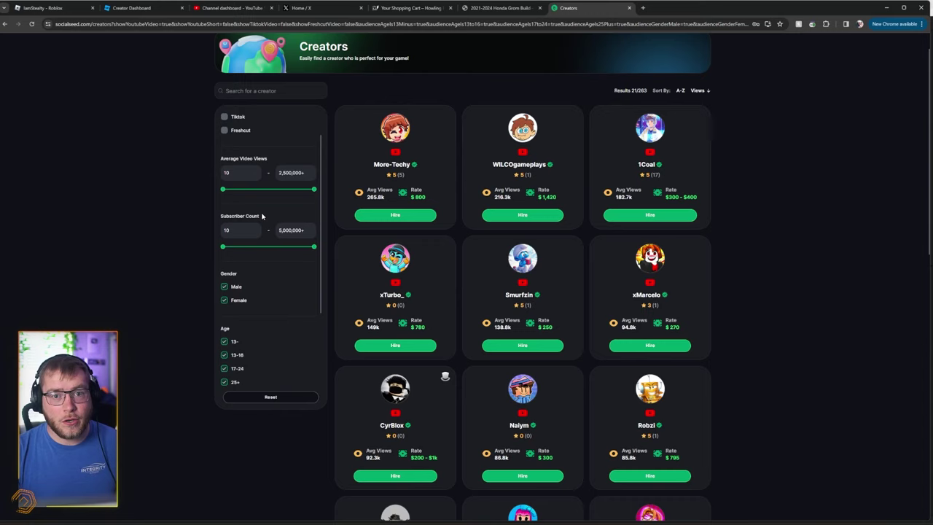
drag(314, 189, 227, 191)
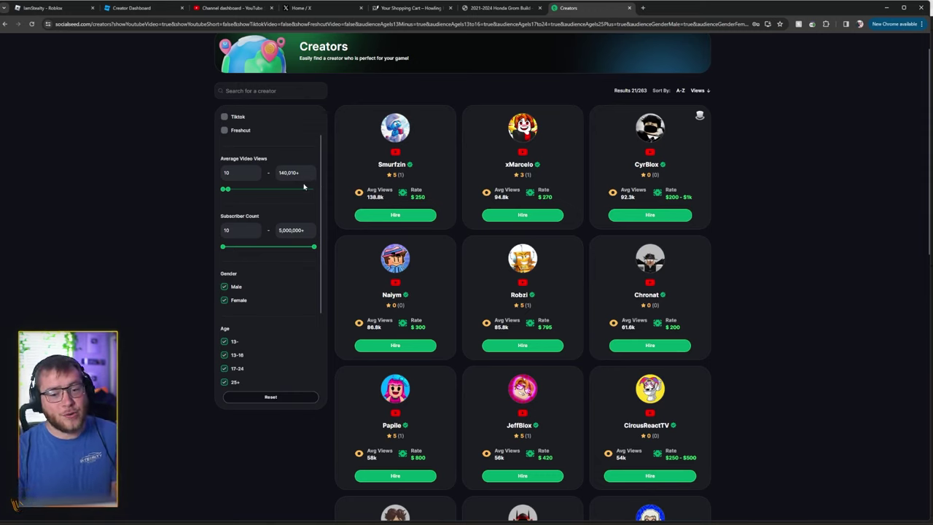
Review the subscriber, gender, age, language and country filters, and browse the filtered creators with their average views and rates.
scroll(308, 199, down, 1)
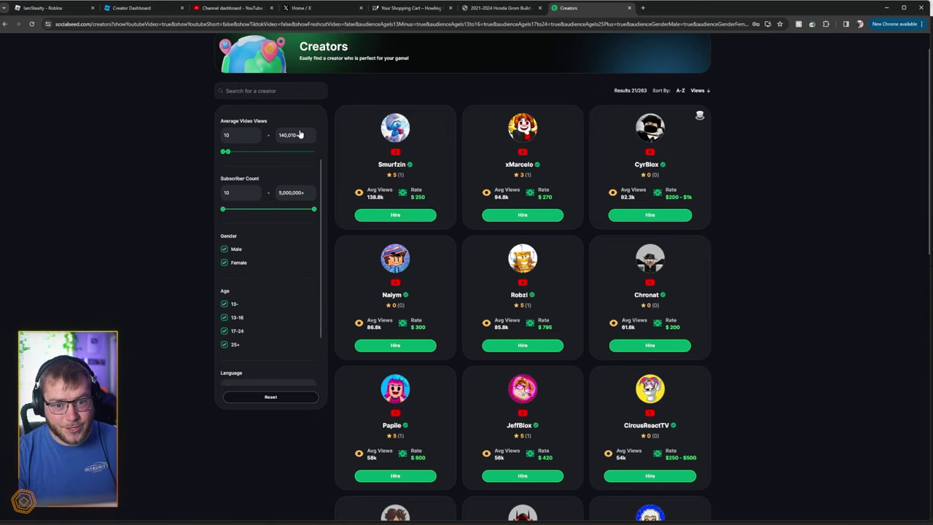
scroll(236, 214, down, 1)
scroll(246, 258, down, 1)
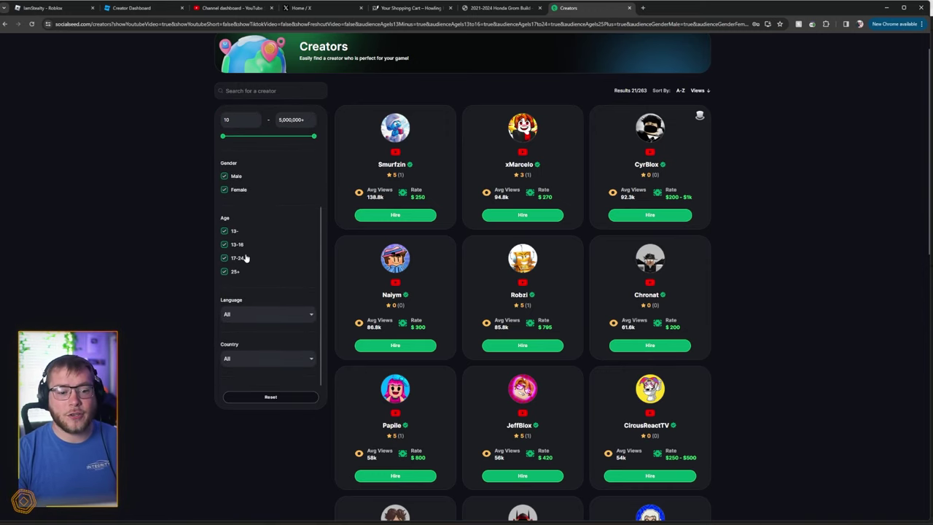
scroll(254, 244, down, 1)
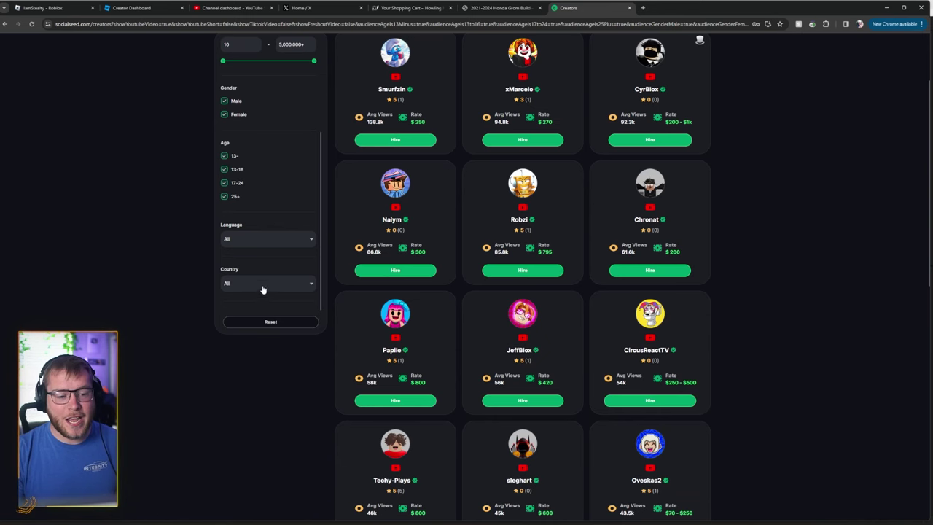
scroll(264, 283, up, 2)
scroll(243, 269, up, 3)
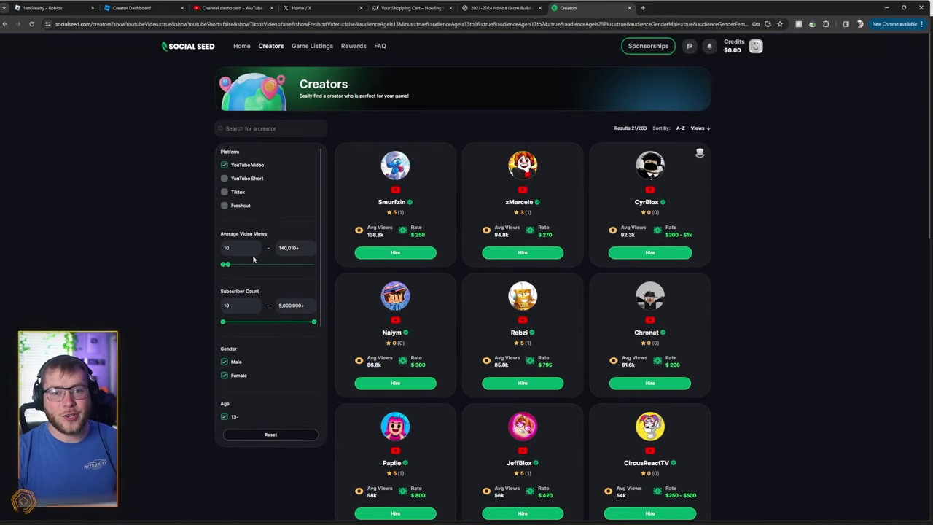
scroll(550, 226, down, 1)
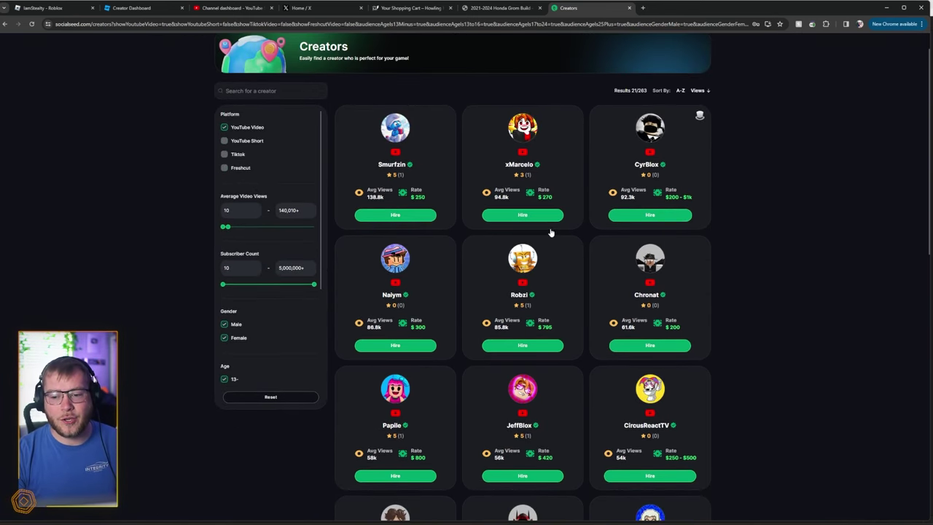
scroll(686, 209, down, 2)
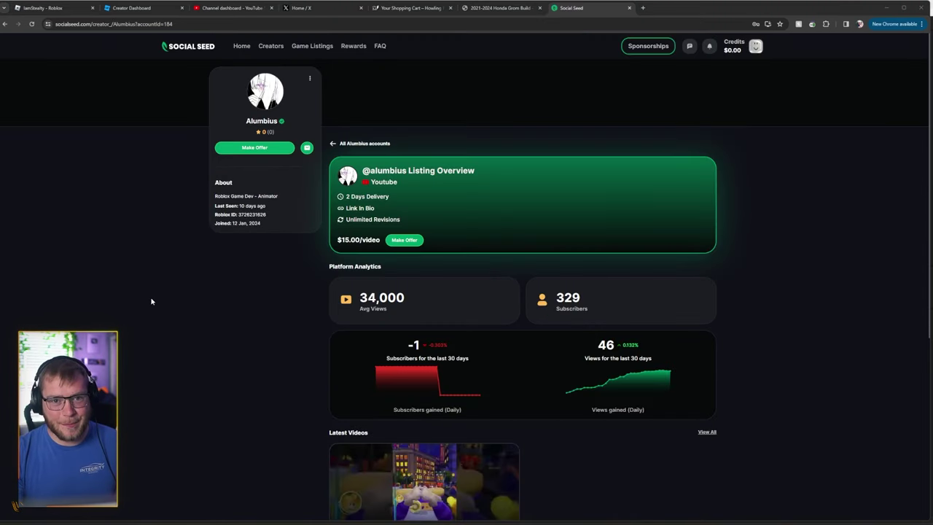
Examine the opened creator's listing, including delivery terms, revisions, price per video, platform analytics, latest videos and reviews.
scroll(163, 312, down, 2)
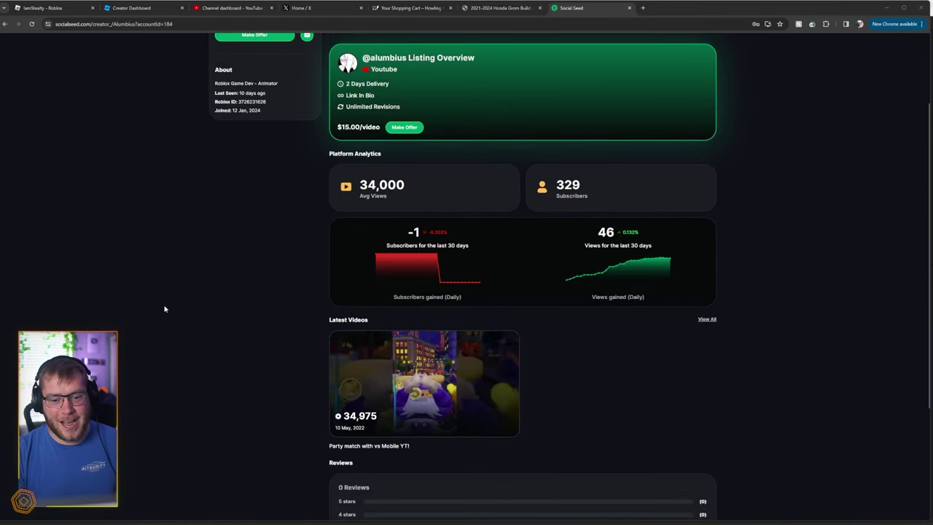
scroll(179, 299, down, 3)
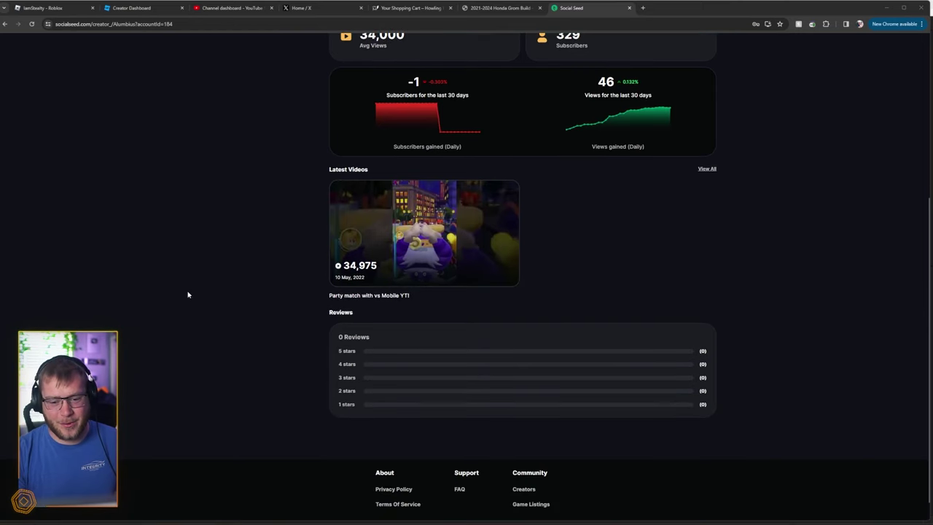
scroll(218, 303, up, 6)
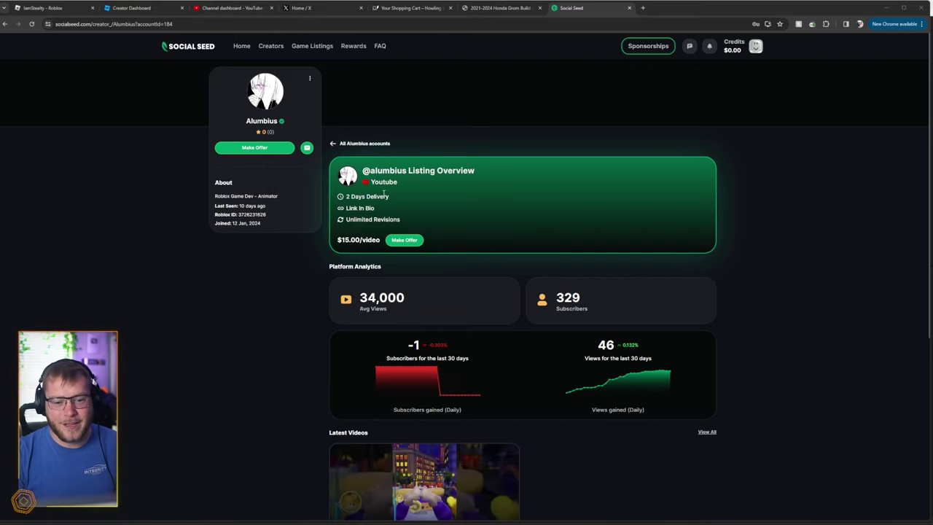
drag(347, 219, 405, 223)
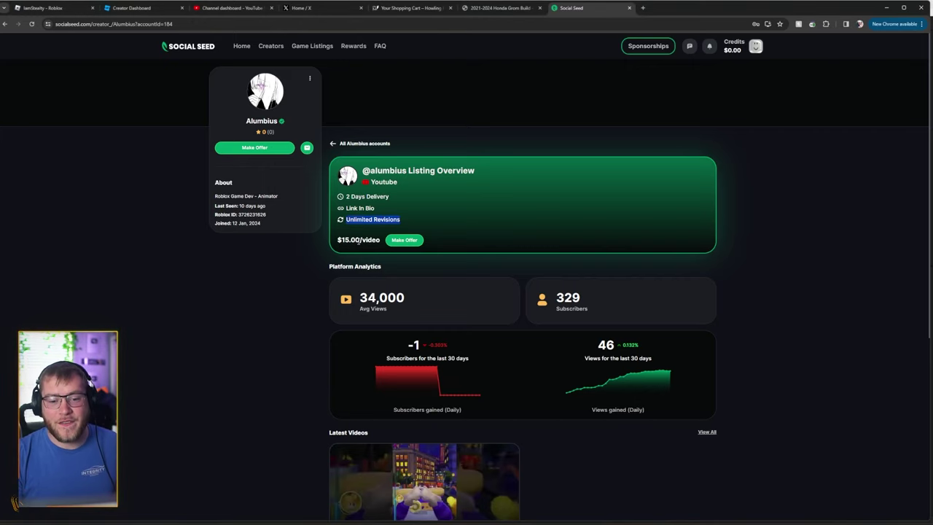
scroll(408, 219, down, 1)
drag(358, 222, 440, 224)
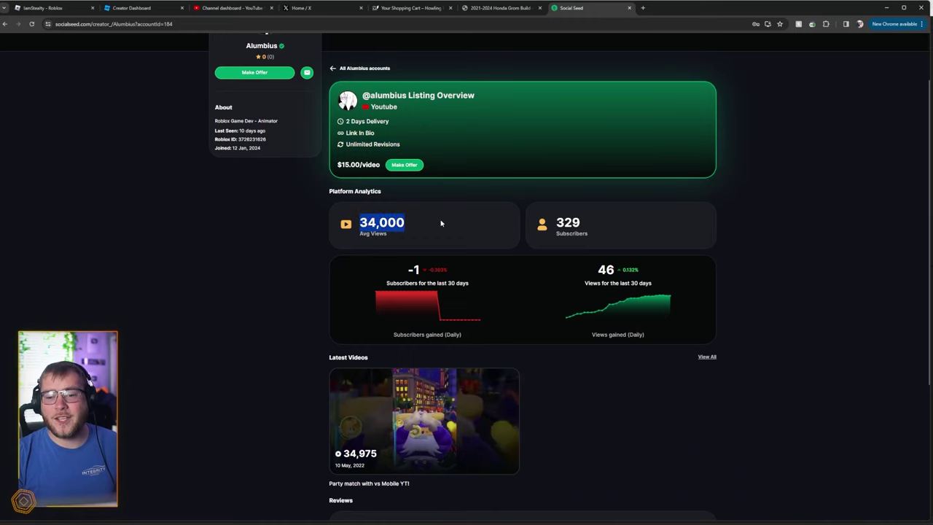
drag(554, 227, 590, 235)
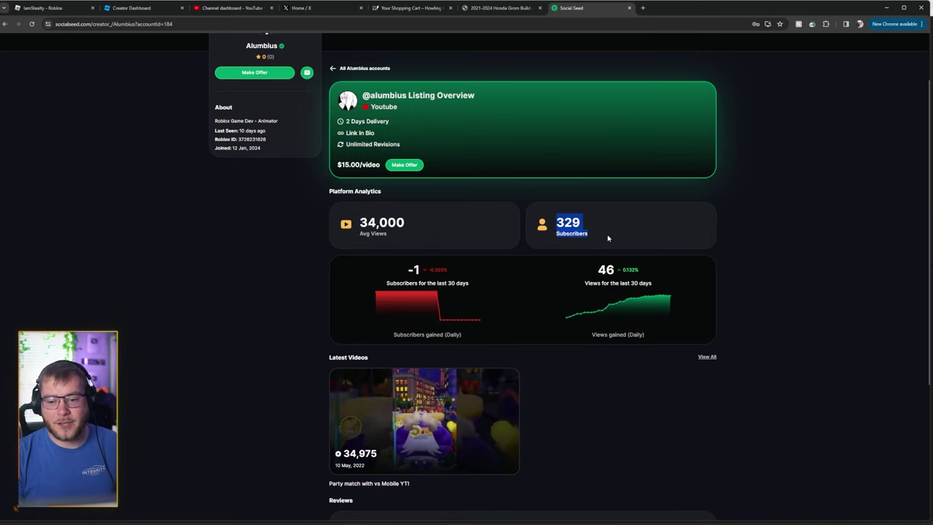
click(168, 199)
scroll(168, 199, up, 1)
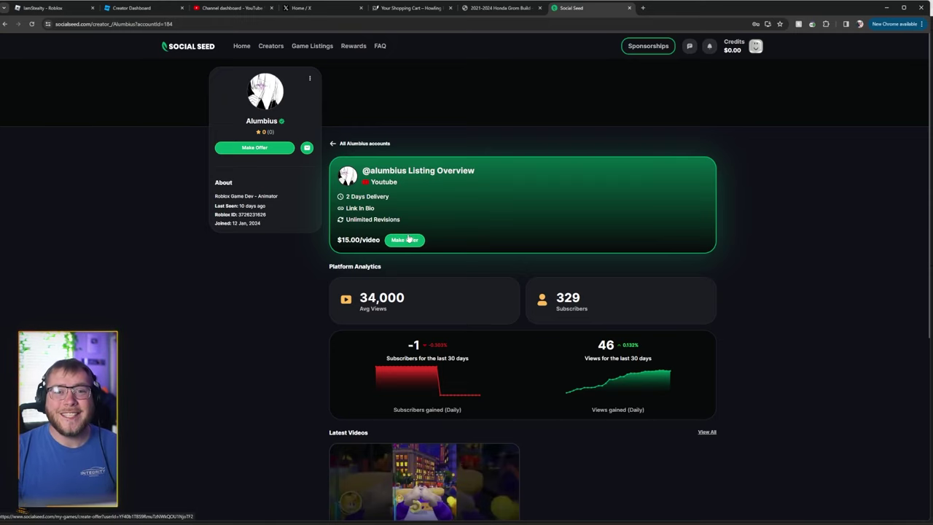
Compare the creator's average views with the subscriber count and check the videos on their YouTube channel.
scroll(409, 227, down, 1)
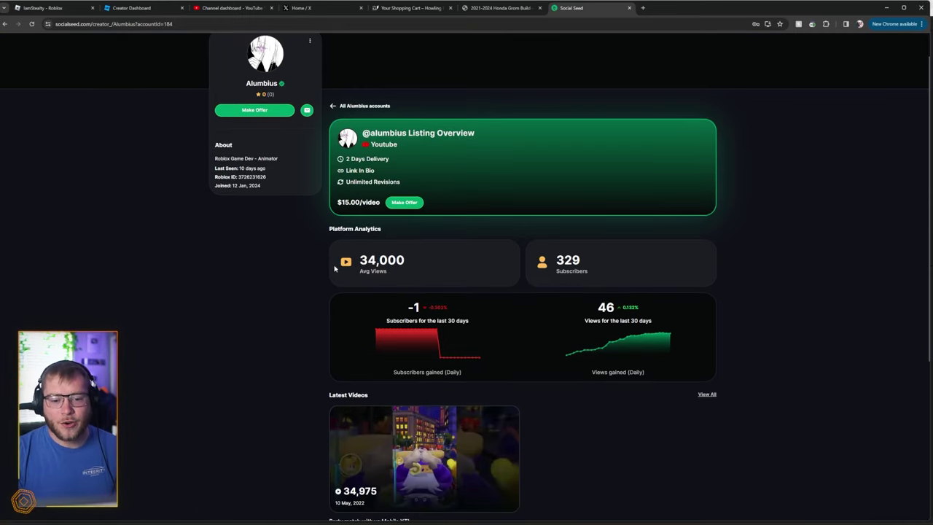
drag(358, 262, 413, 255)
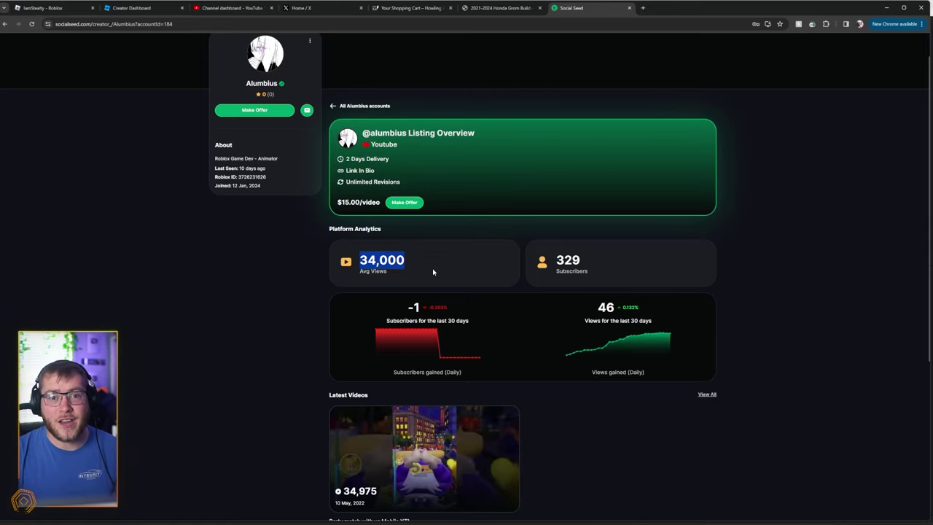
drag(553, 263, 584, 260)
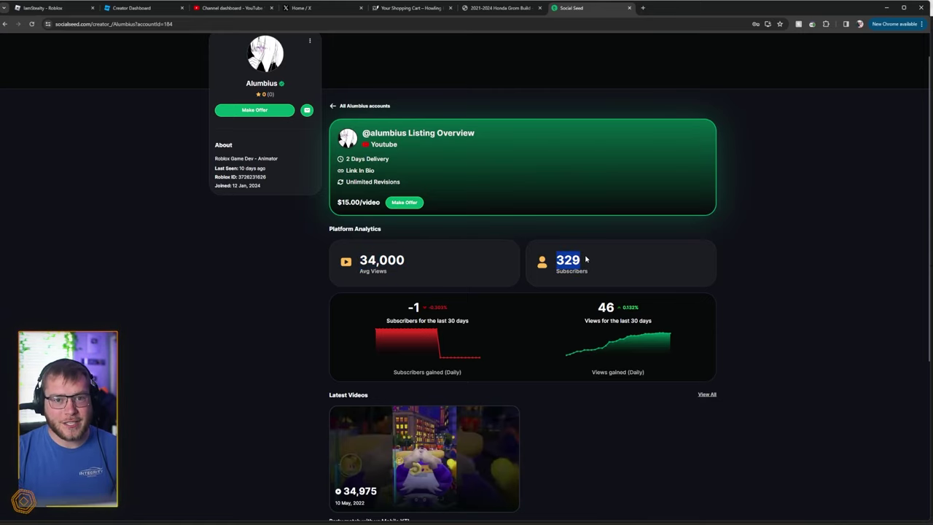
scroll(567, 262, down, 1)
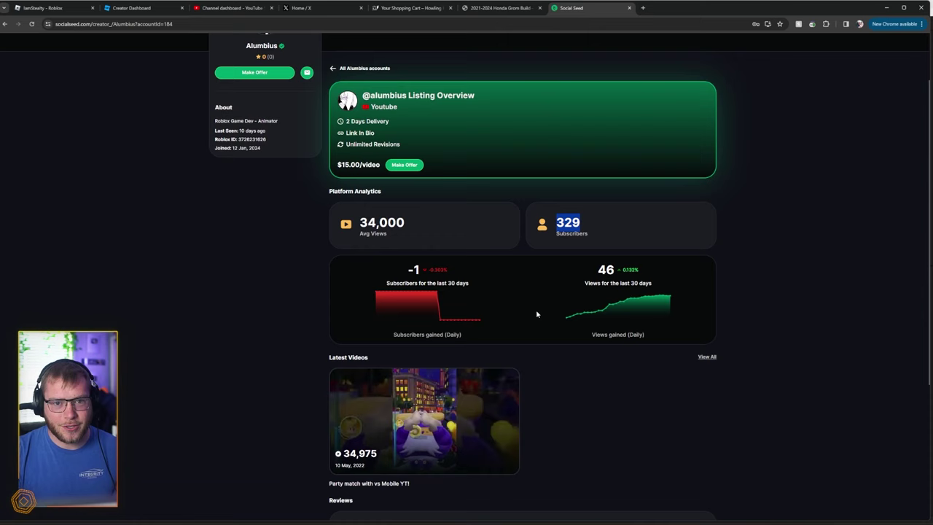
scroll(438, 313, up, 2)
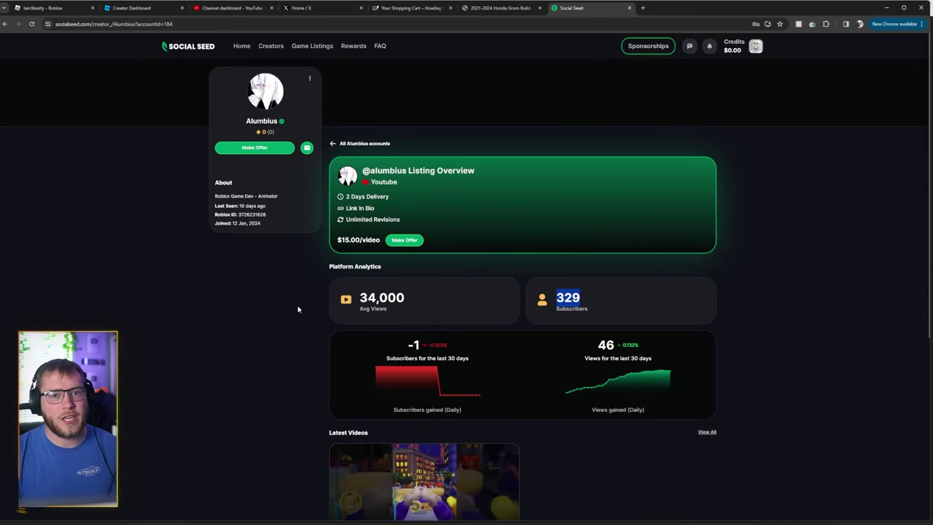
scroll(238, 317, down, 3)
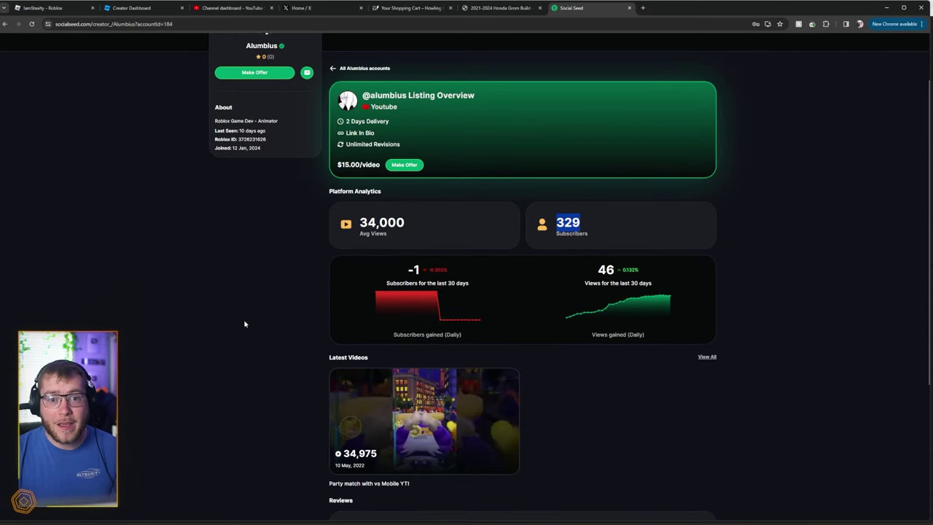
mouse_move(319, 248)
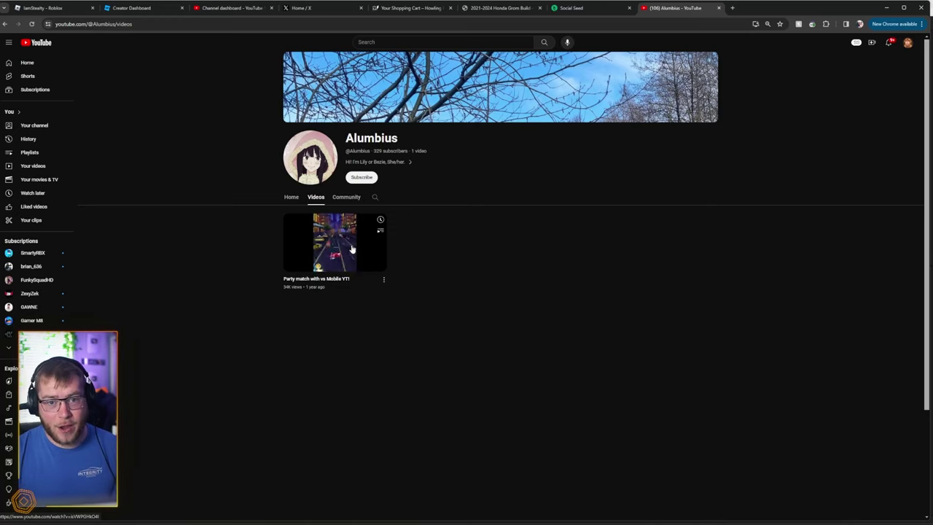
Close the creator's YouTube channel page and open More-Techy's listing from the YouTube Video creators.
key(ctrl+w)
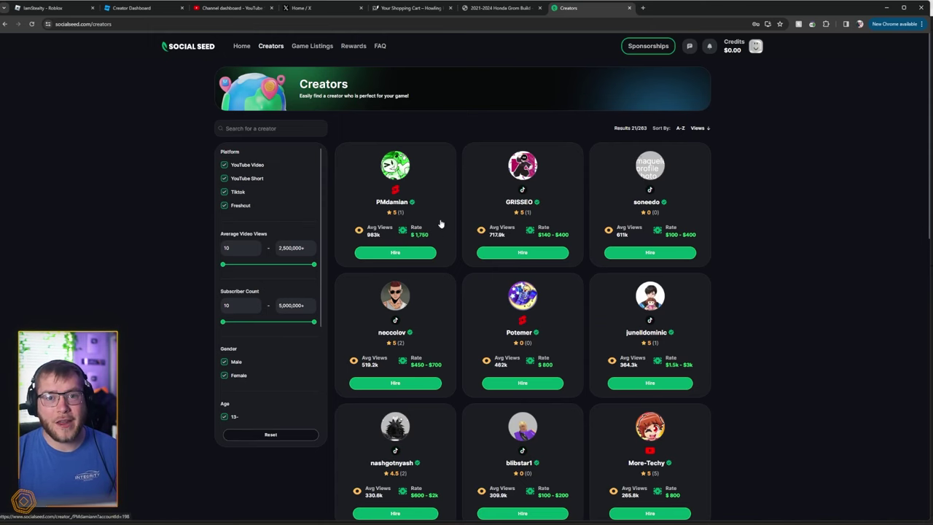
scroll(458, 290, down, 1)
scroll(474, 284, up, 1)
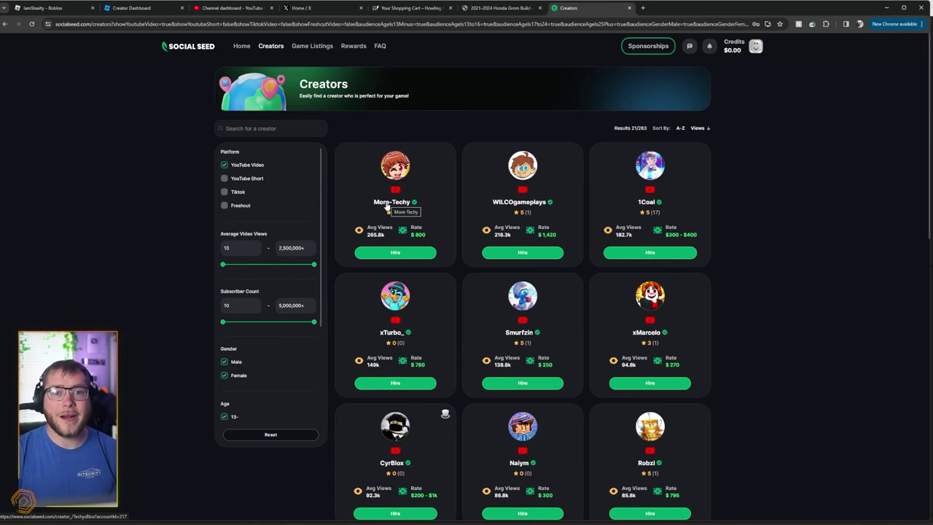
click(387, 204)
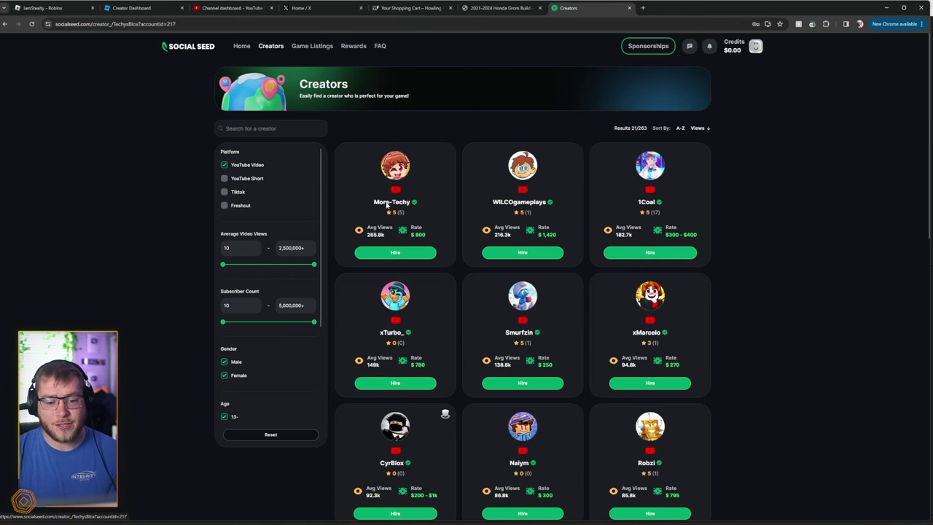
Examine More-Techy's subscriber count, latest videos, reviews, link in bio and revision terms.
scroll(569, 218, down, 2)
drag(556, 222, 587, 225)
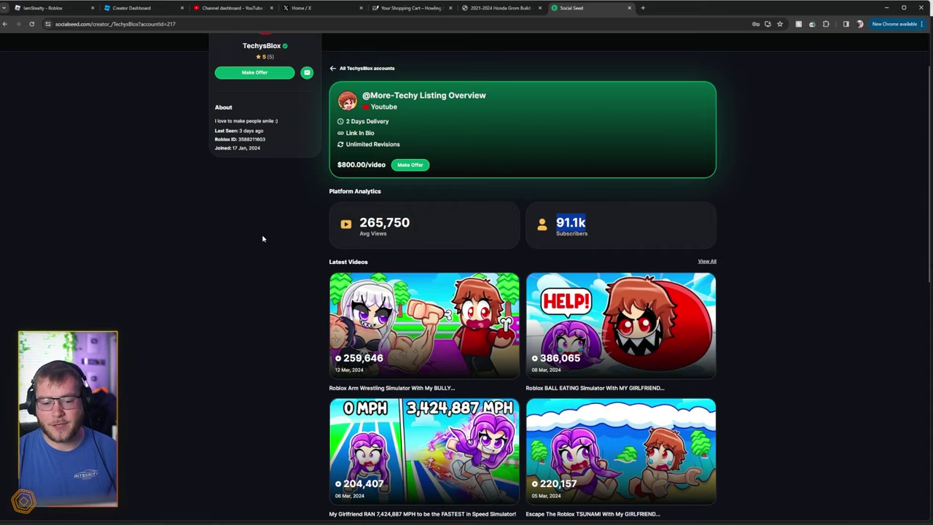
scroll(261, 238, down, 3)
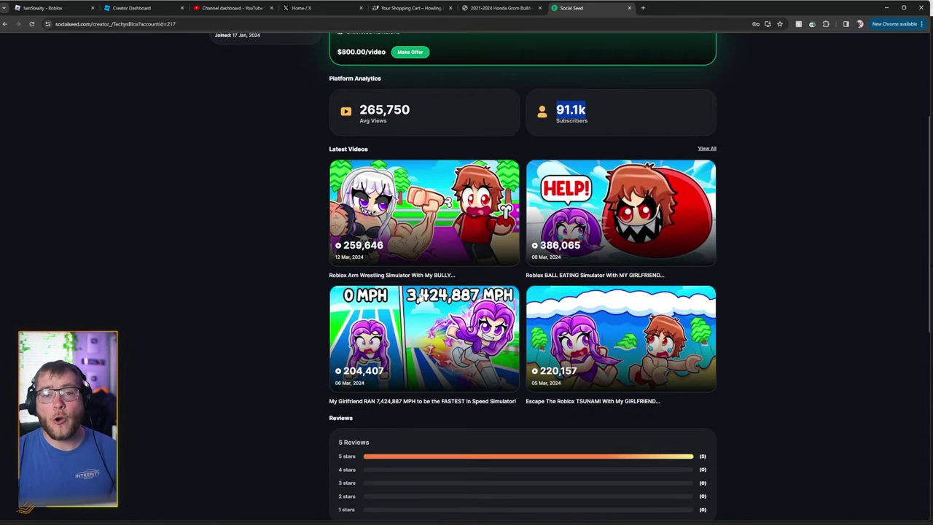
scroll(420, 298, up, 2)
scroll(430, 225, up, 1)
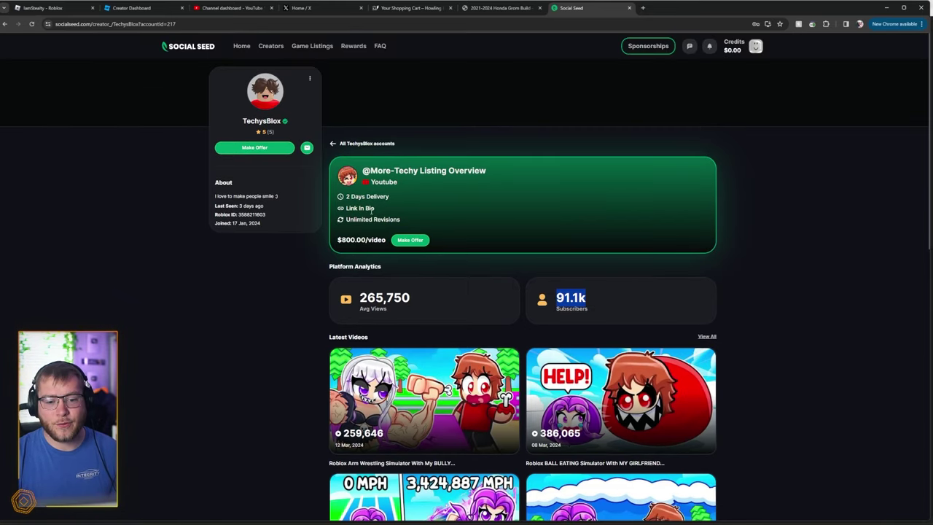
drag(372, 211, 335, 213)
drag(409, 224, 335, 223)
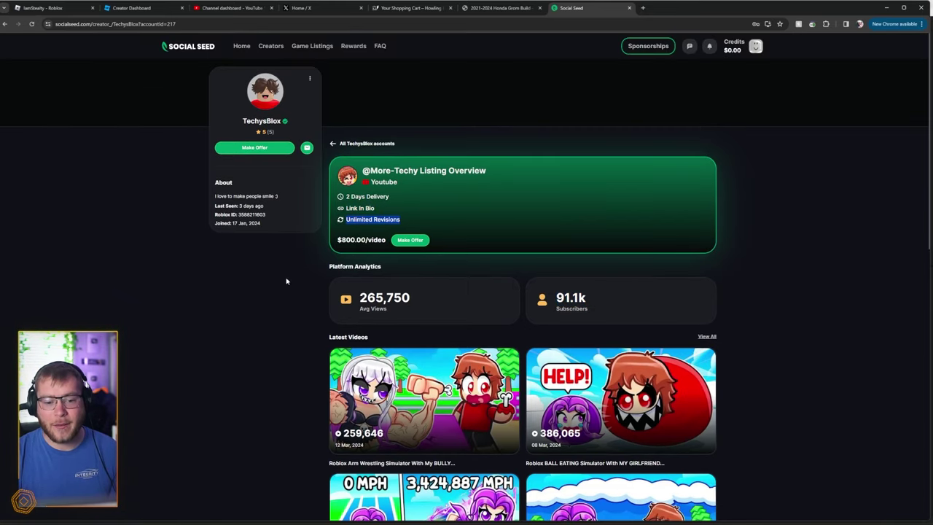
Return to the creators list and cap average video views at 225,010 and subscriber count at 240,010.
key(alt+Left)
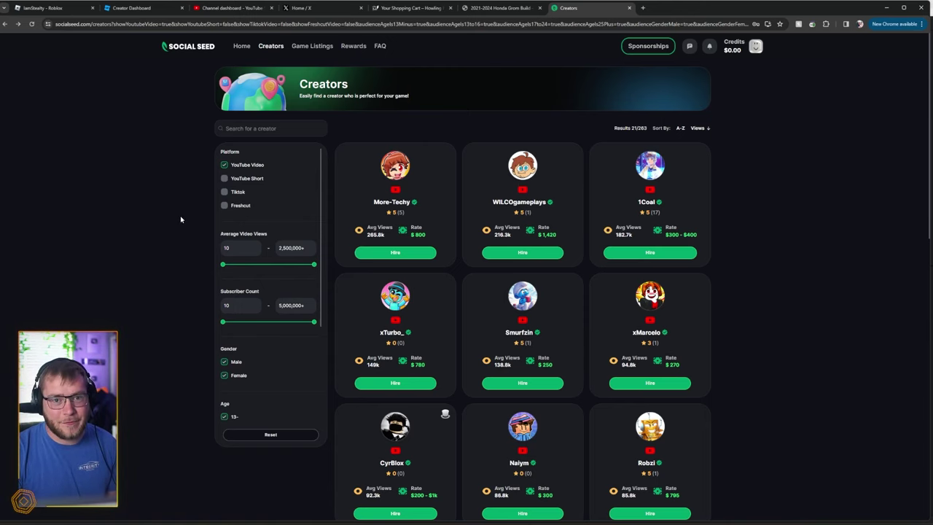
scroll(181, 219, down, 3)
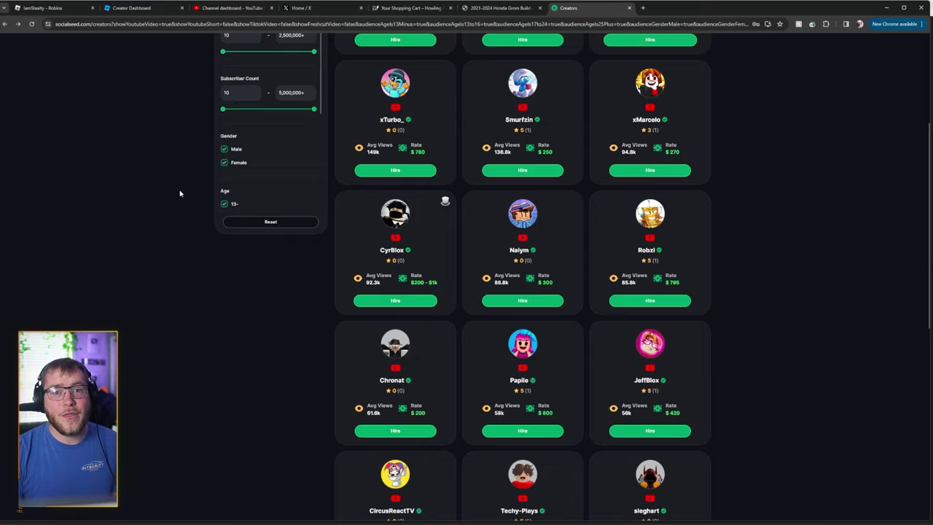
scroll(183, 194, up, 3)
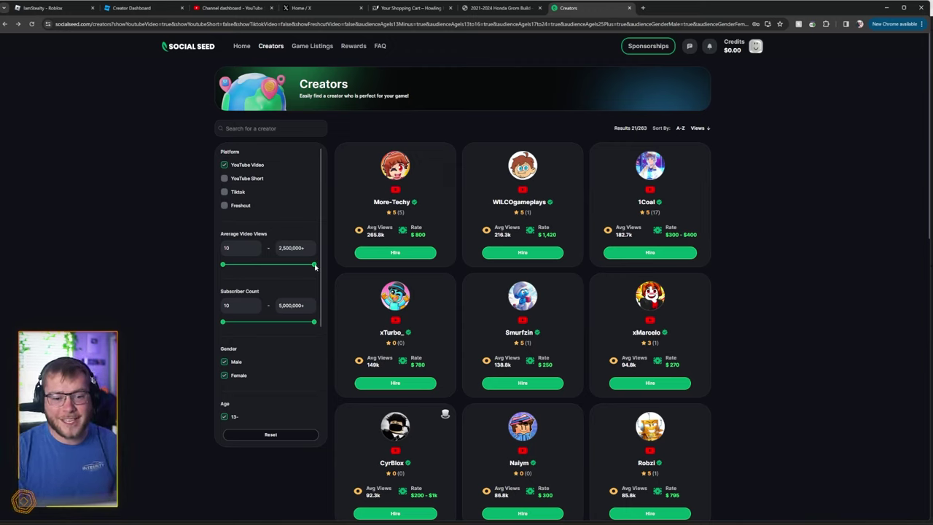
click(245, 266)
drag(246, 266, 223, 265)
click(231, 265)
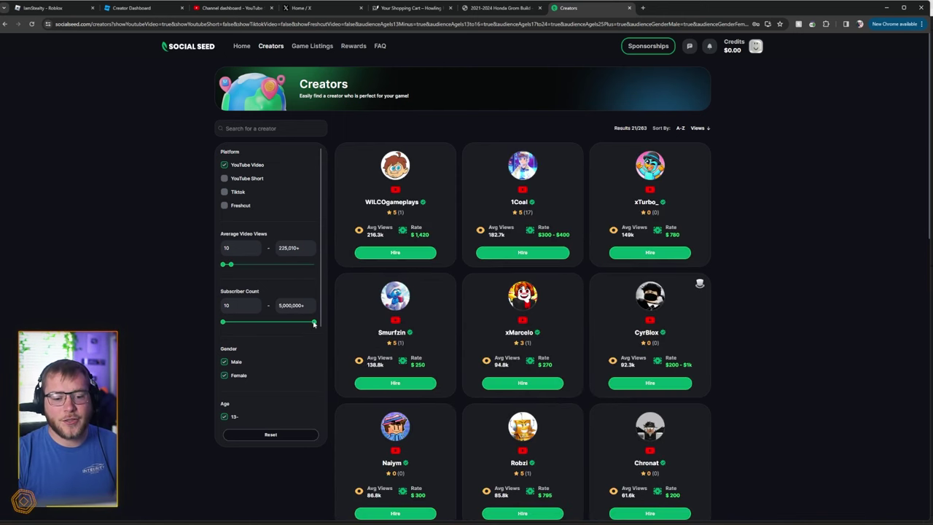
drag(314, 321, 226, 322)
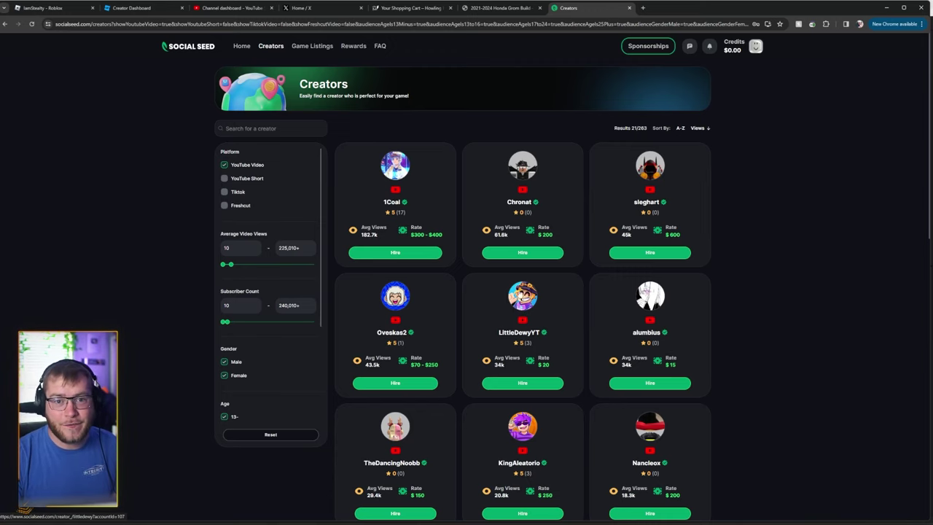
Browse the filtered creators to compare their average views and rates, and review the gender, age, language and country filters.
scroll(477, 264, down, 2)
scroll(479, 232, down, 2)
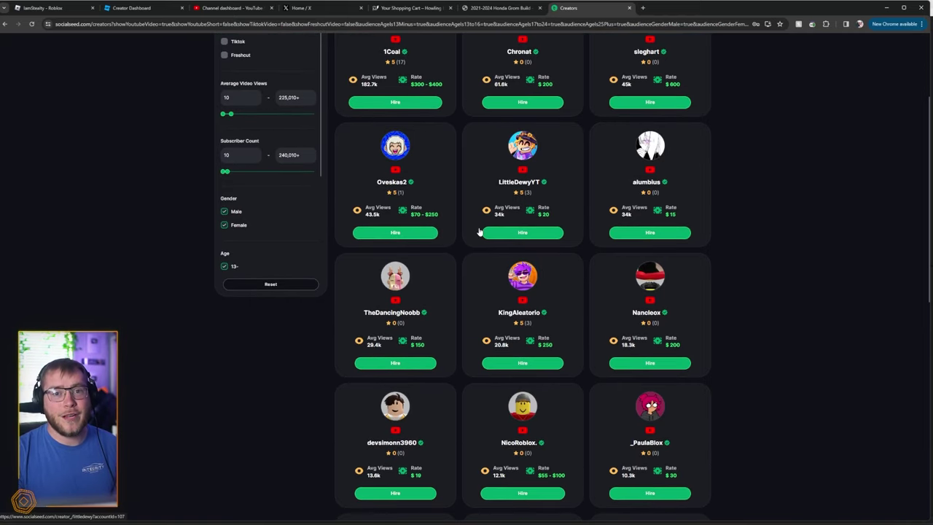
scroll(634, 261, down, 4)
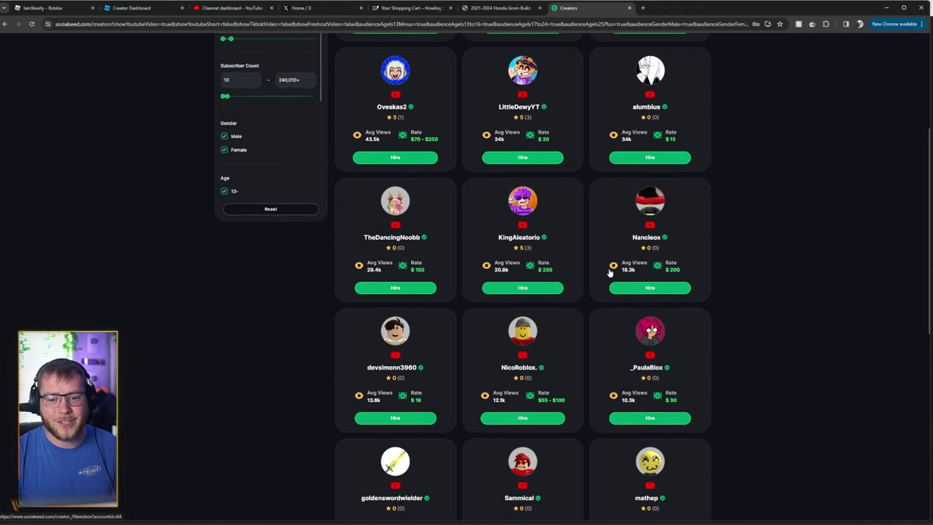
scroll(533, 379, down, 3)
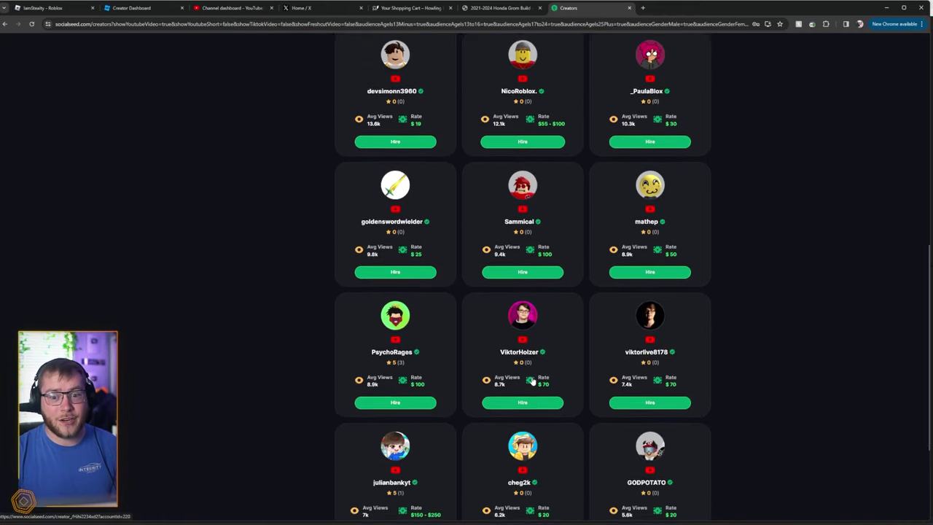
scroll(510, 291, up, 10)
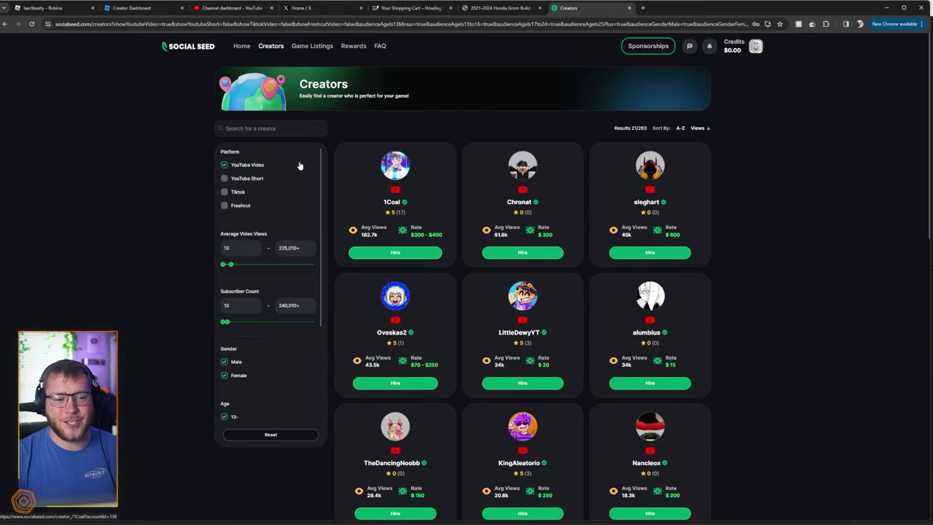
scroll(302, 175, down, 4)
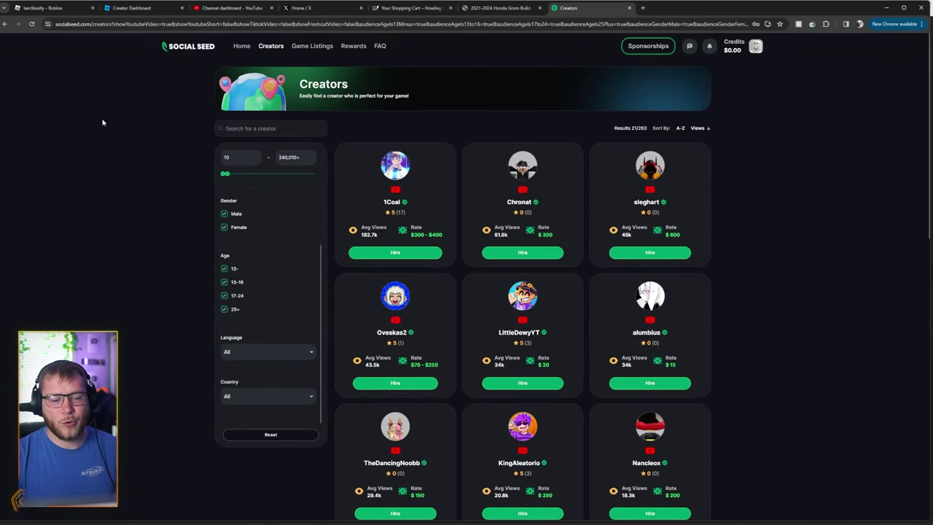
scroll(550, 201, down, 1)
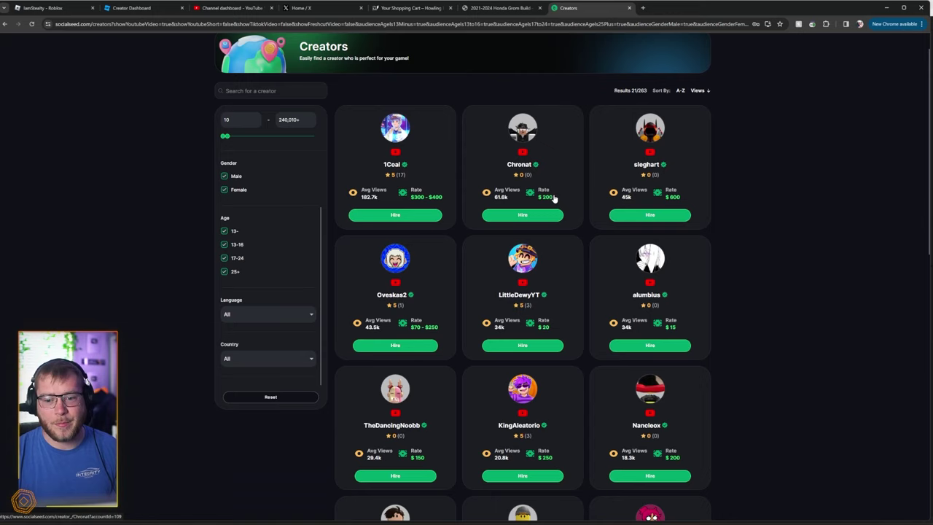
scroll(549, 205, down, 3)
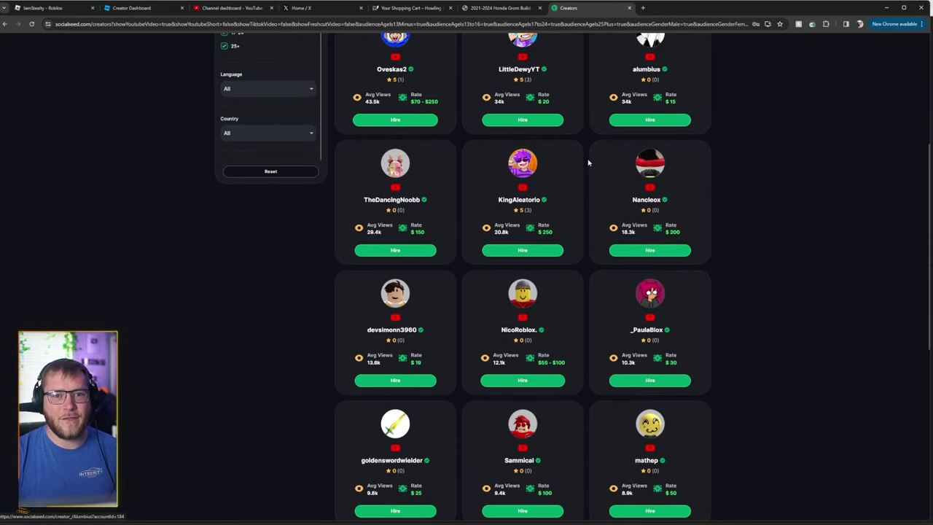
scroll(583, 165, down, 1)
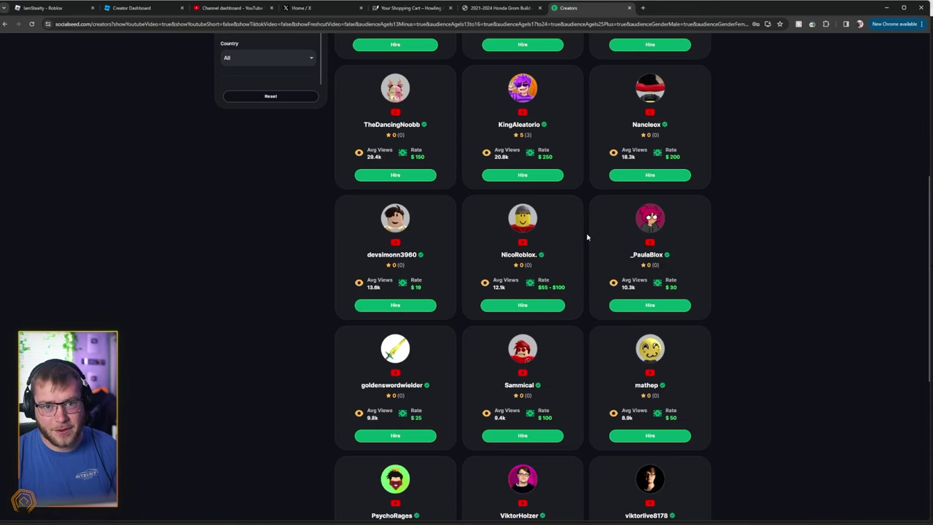
scroll(577, 202, down, 1)
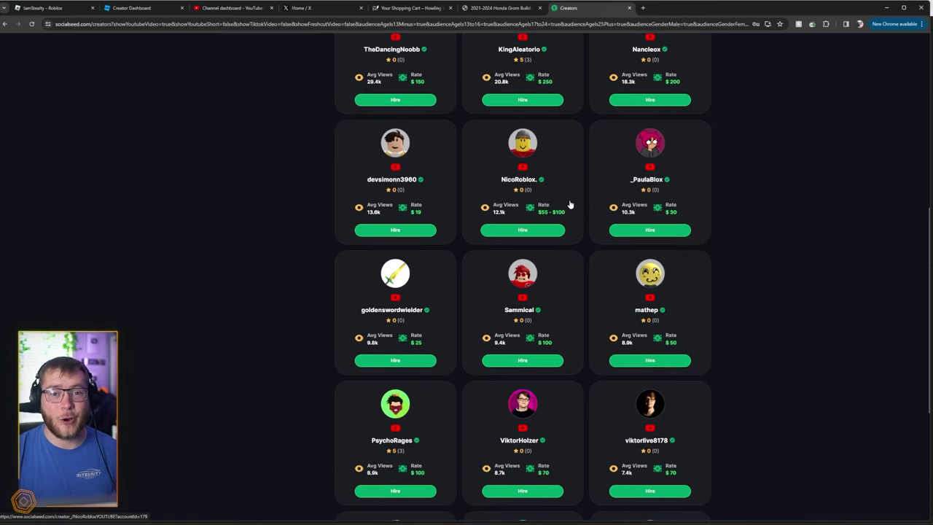
scroll(572, 218, down, 1)
scroll(574, 237, down, 2)
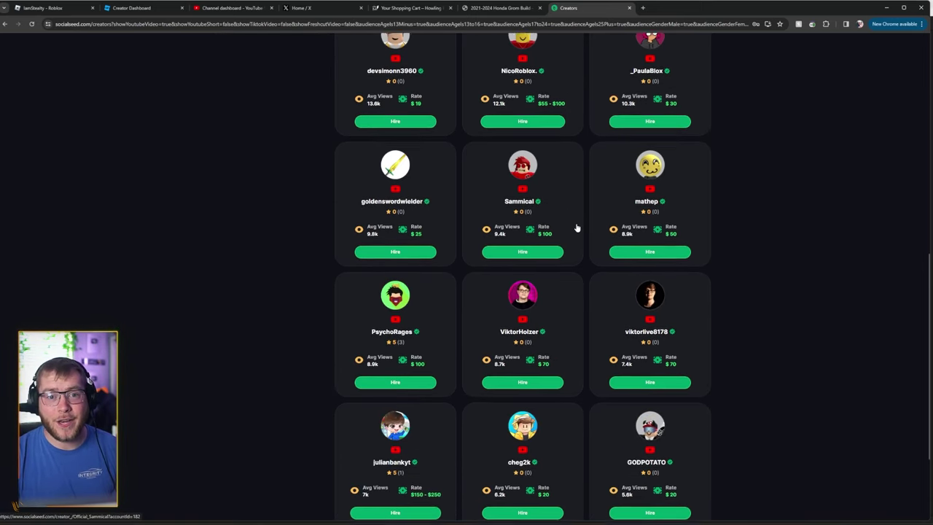
scroll(460, 198, down, 1)
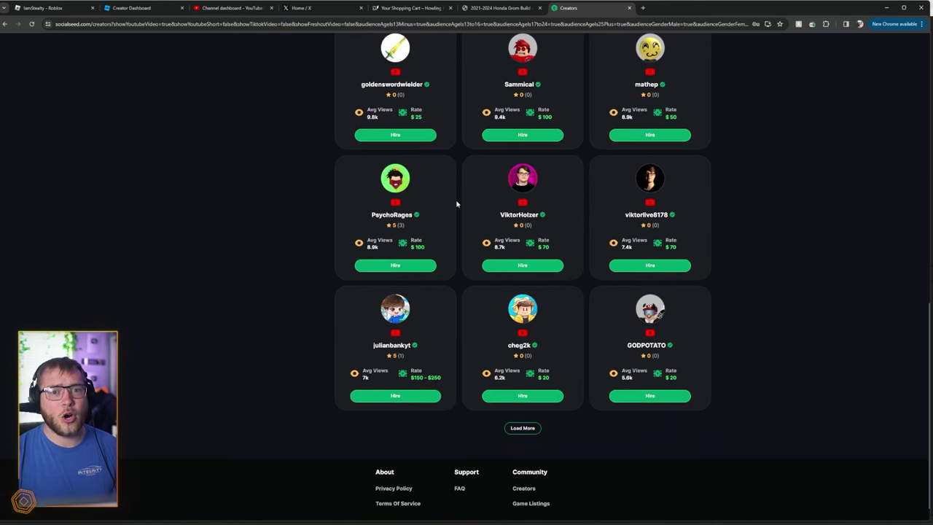
scroll(437, 186, up, 10)
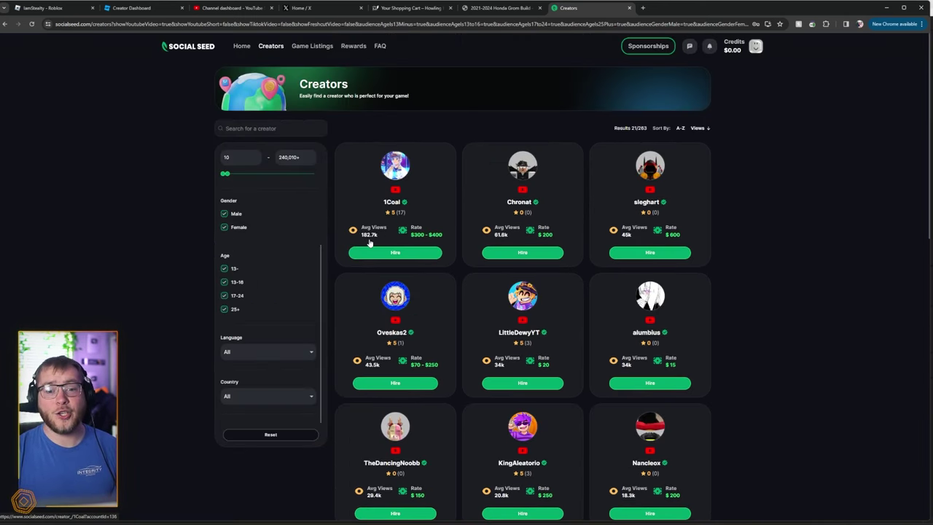
Open 1Coal's YouTube listing and start creating an offer at the game or UGC item selection.
click(405, 255)
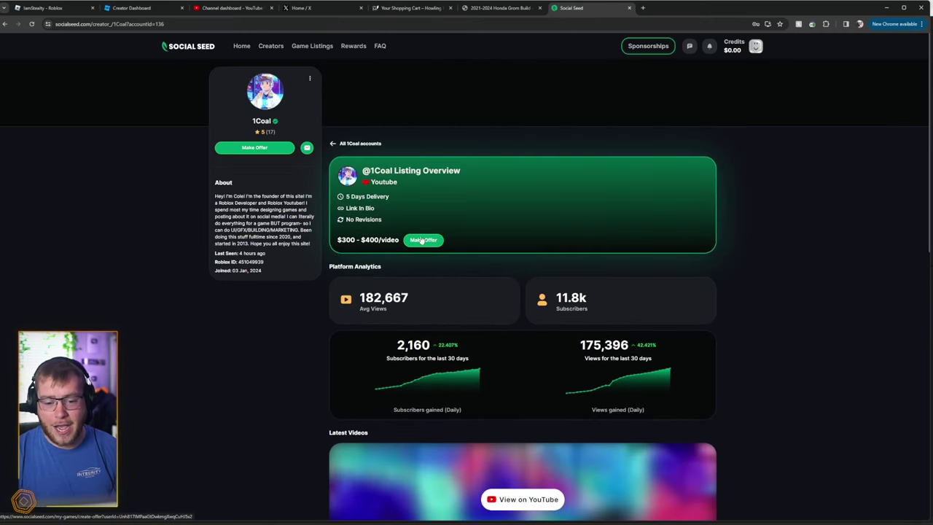
click(425, 242)
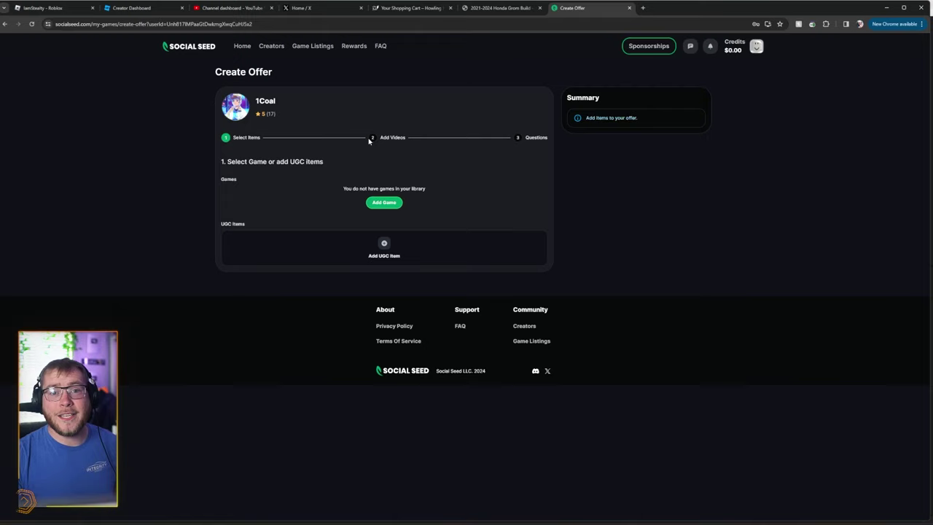
drag(220, 162, 331, 164)
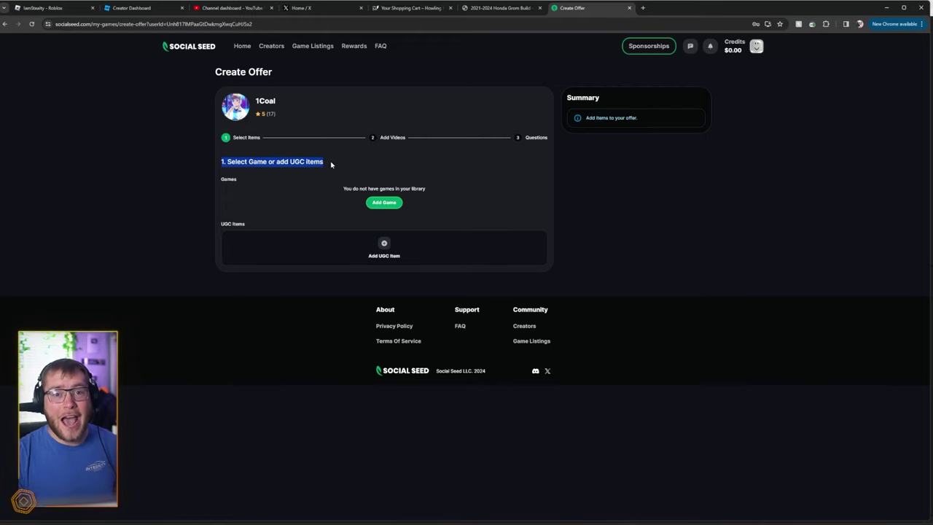
Add the Roblox game "[Support!] Dream Game Testing/Funding!" to the library using its Roblox page URL and save it.
click(388, 203)
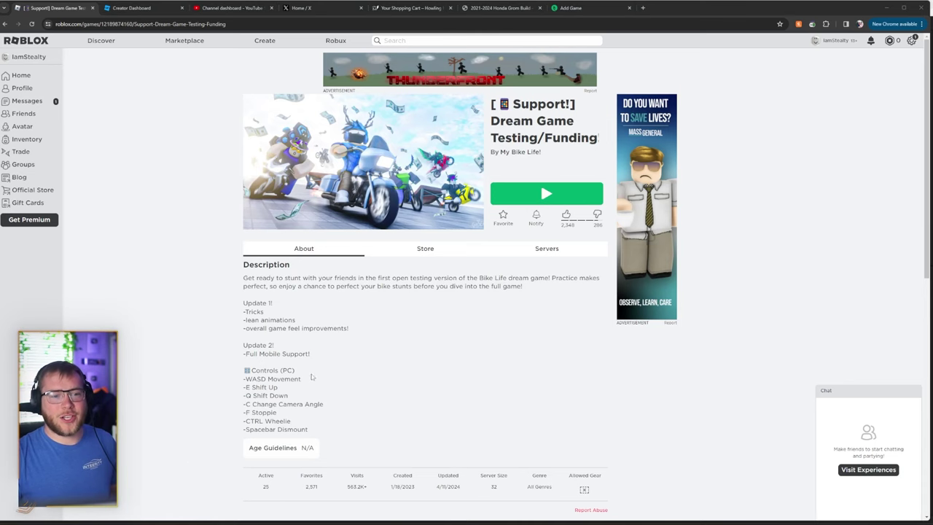
click(183, 24)
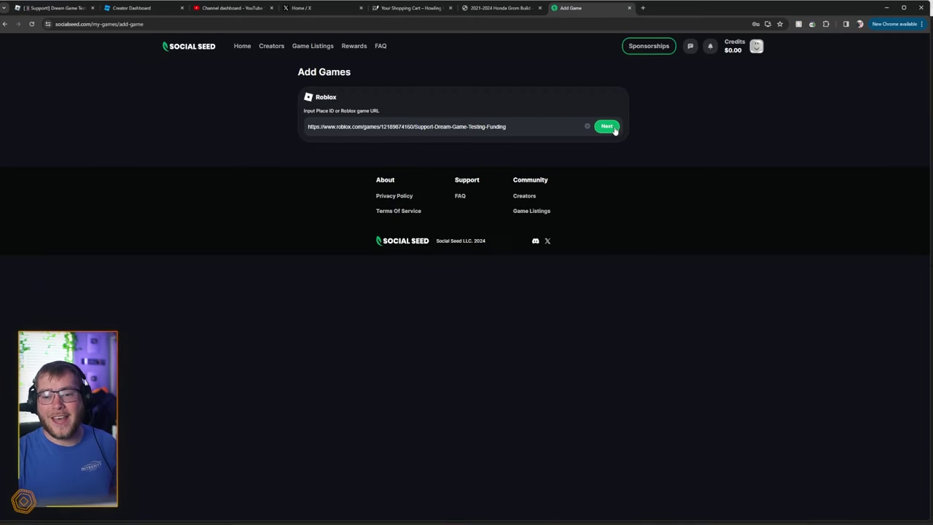
click(610, 127)
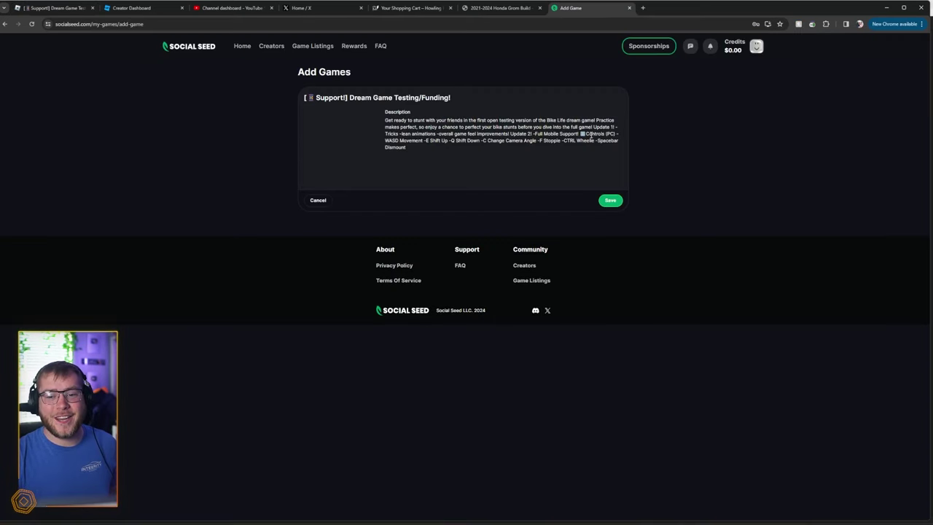
click(610, 199)
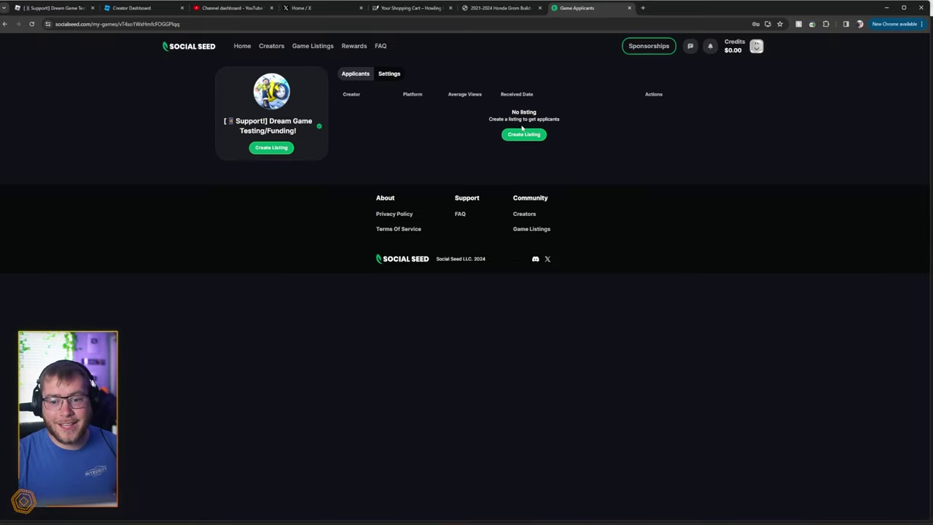
Start a listing for the game with the description "Looking for creators to checkout my game on a video!" and enable YouTube, YouTube Shorts and Tiktok.
click(524, 136)
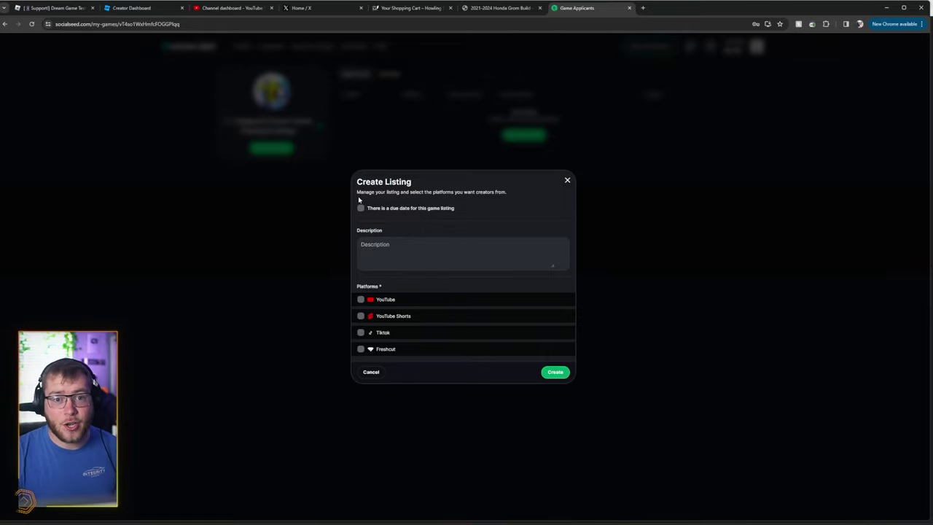
text(Looking for creators to checkout my game on a video!)
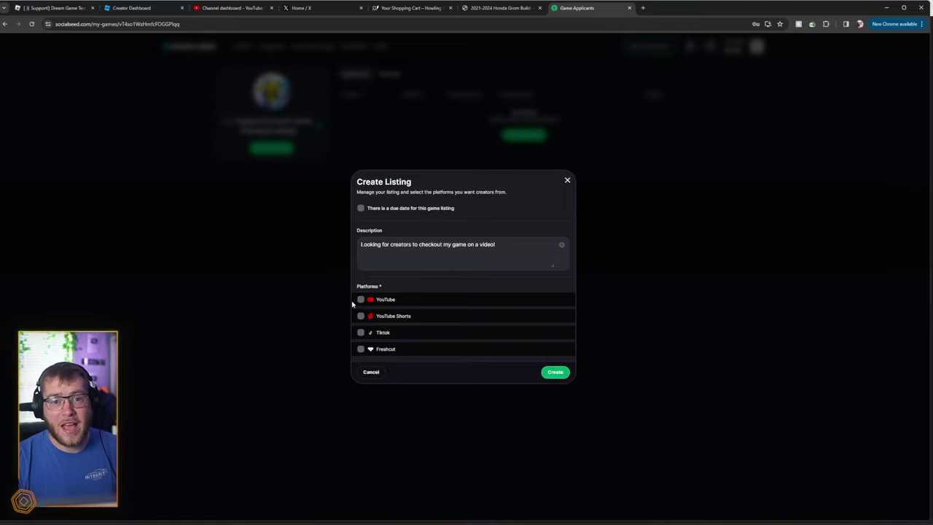
click(361, 333)
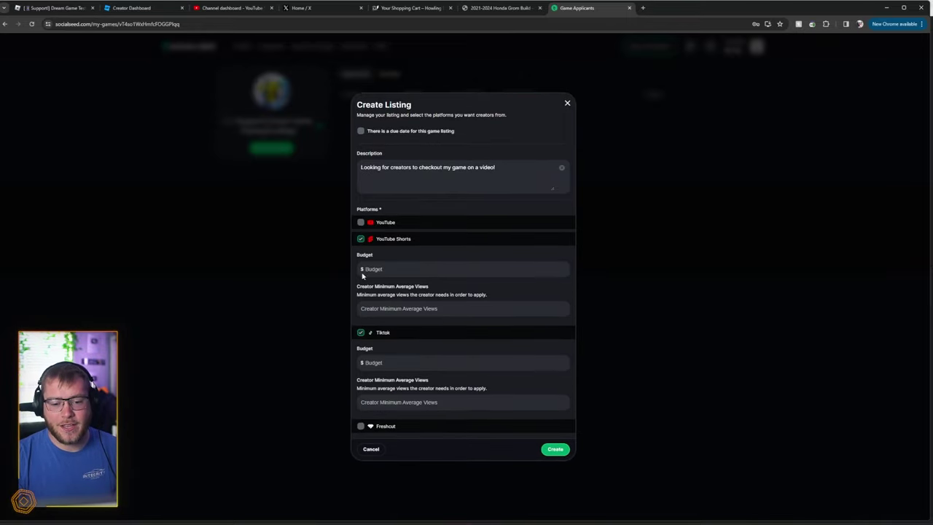
click(362, 282)
click(361, 222)
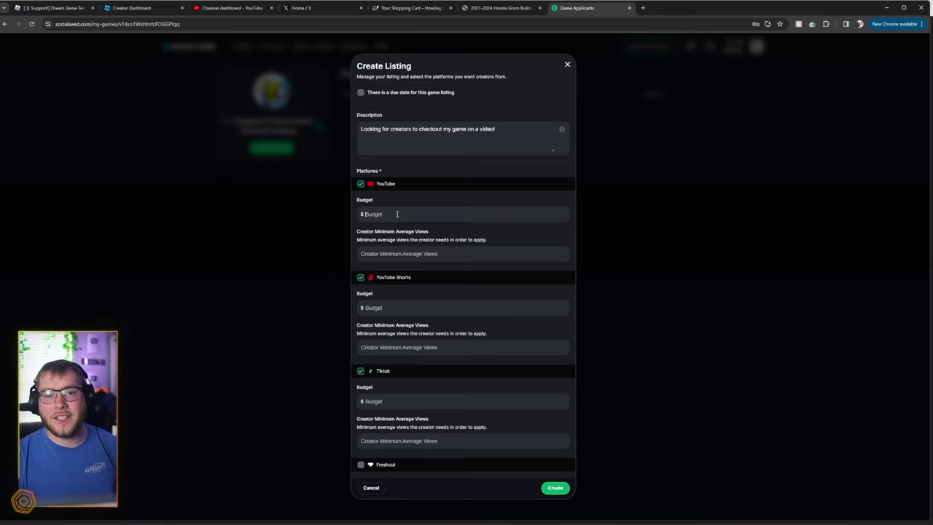
Give YouTube a $50 budget and 49999 creator minimum average views, and create the listing with YouTube as its only platform.
text(50)
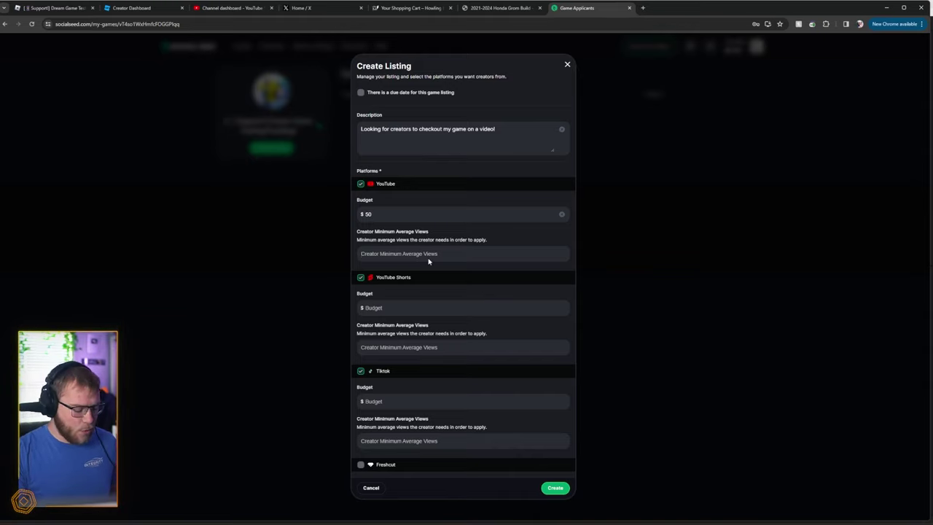
text(50)
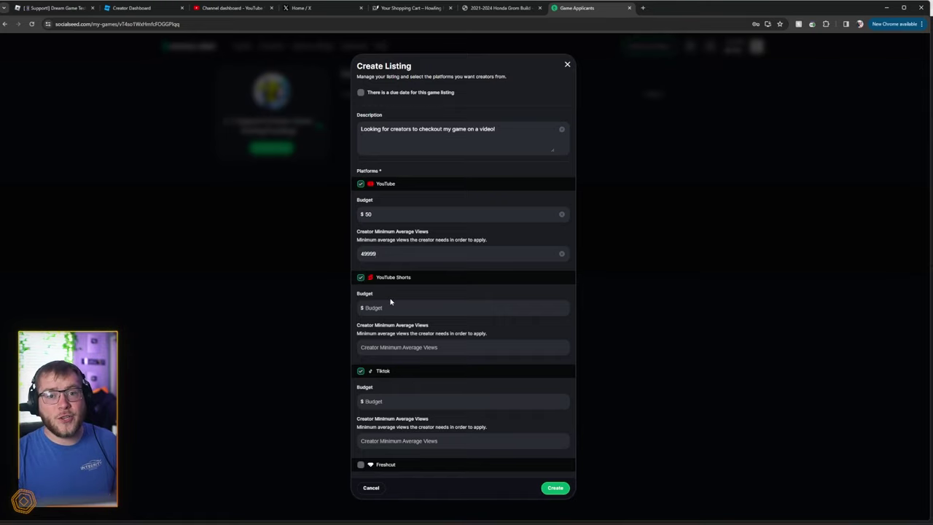
click(361, 372)
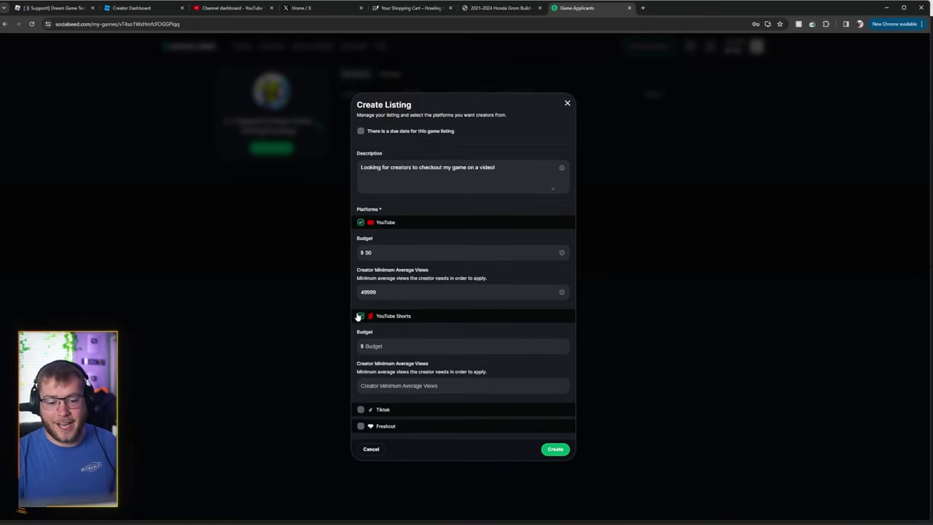
click(360, 318)
click(556, 411)
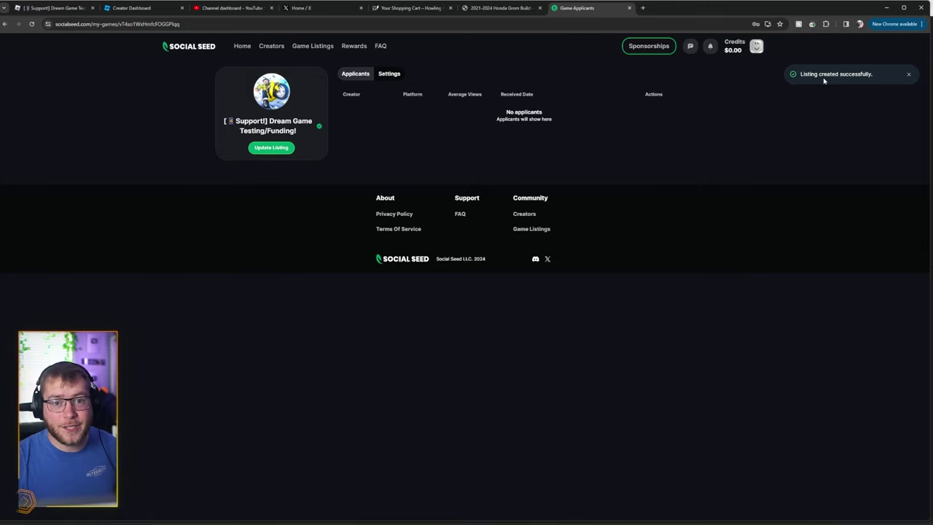
Browse the public game listings, review the Lethal Business game's summary page, and return to the listings.
click(323, 48)
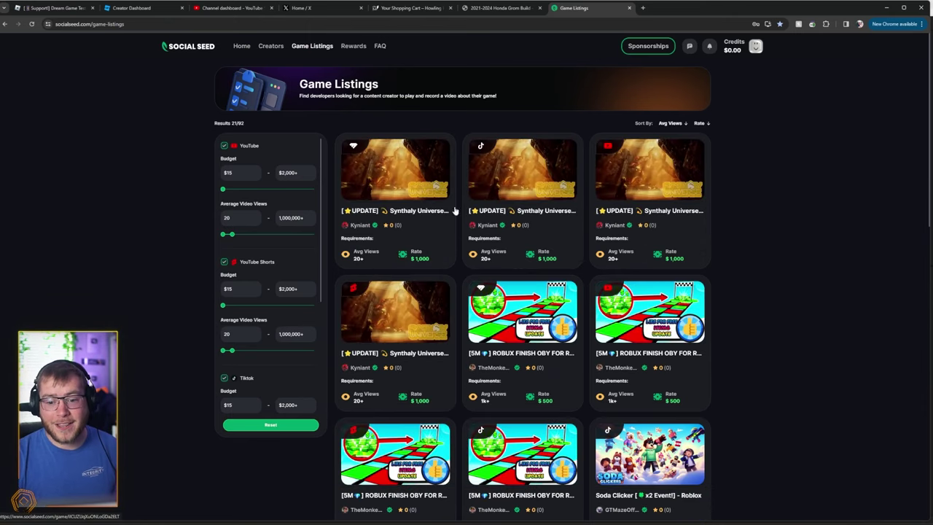
click(487, 225)
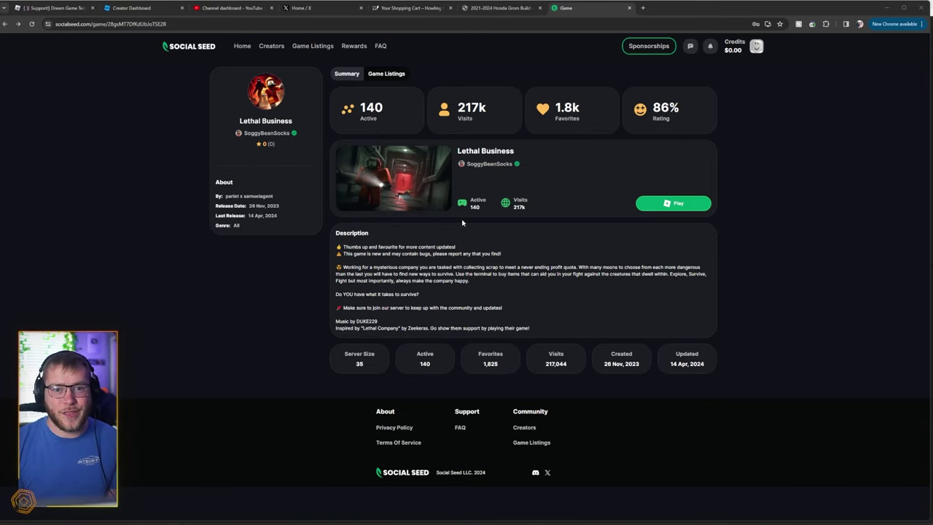
key(alt+Left)
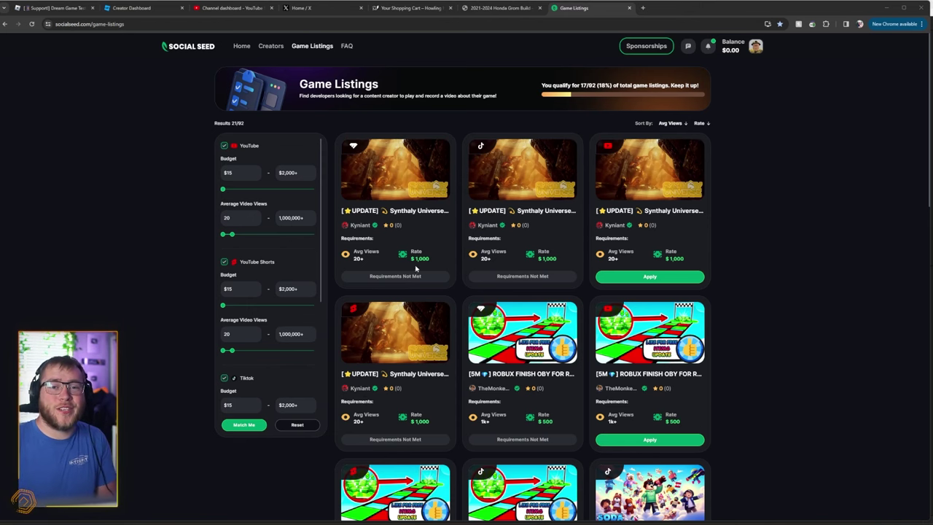
Open the Synthaly Universe game's listings and start applying to its YouTube listing.
click(416, 213)
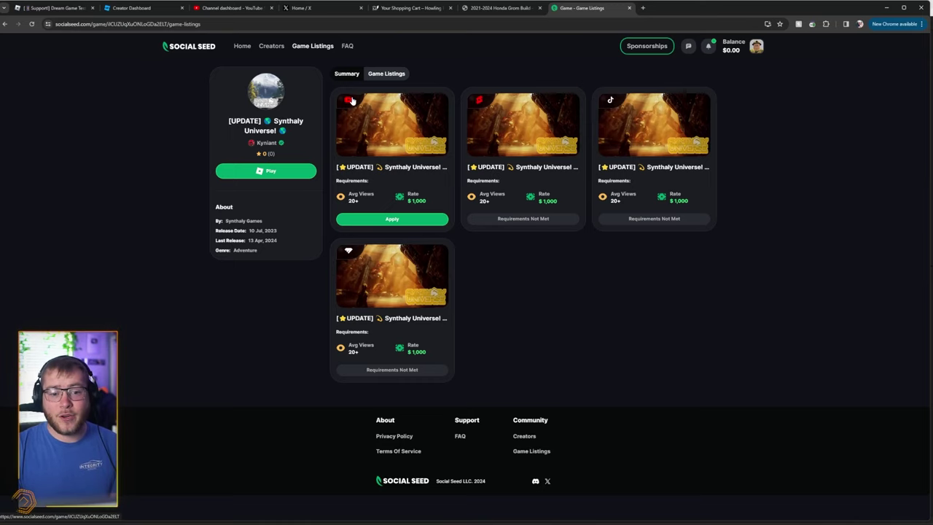
click(393, 223)
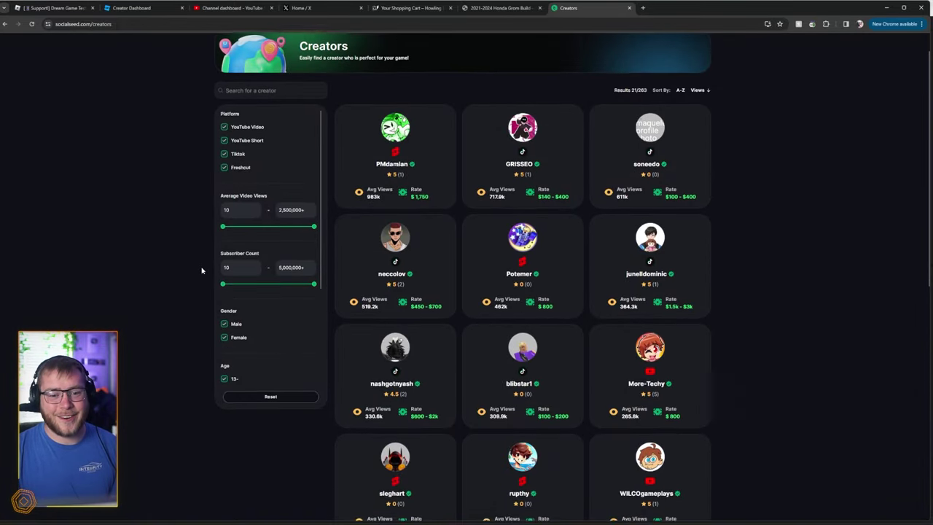
Examine the unfiltered creators list, comparing average views, star ratings and rates across the different platforms.
scroll(202, 270, down, 3)
scroll(198, 271, down, 1)
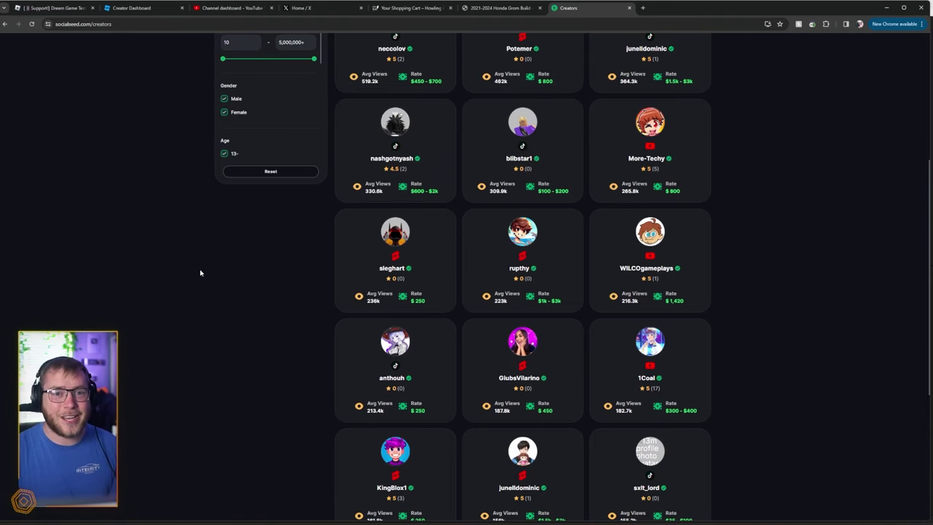
scroll(215, 266, down, 1)
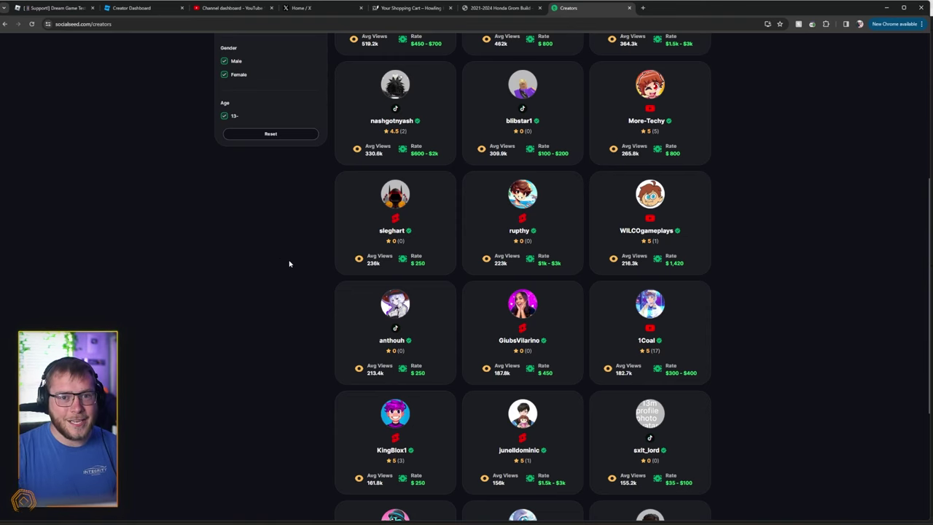
scroll(297, 178, up, 5)
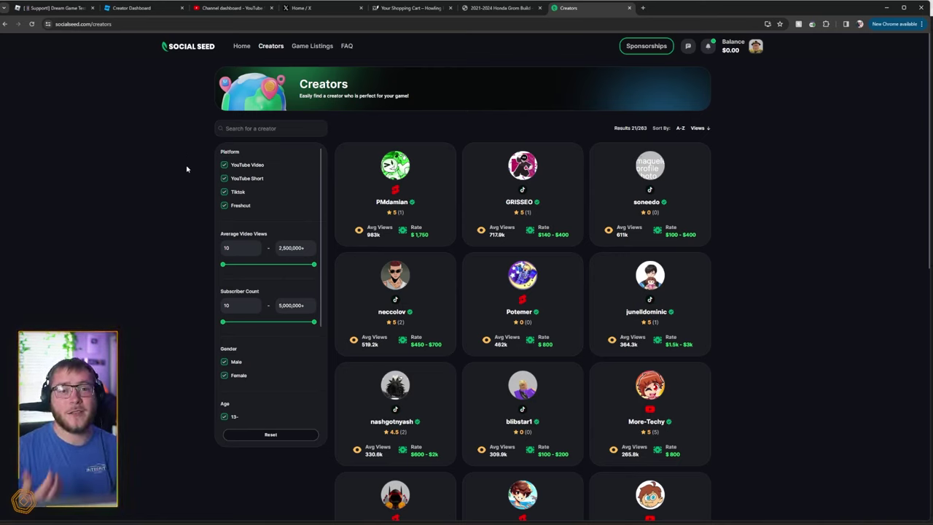
scroll(419, 232, down, 15)
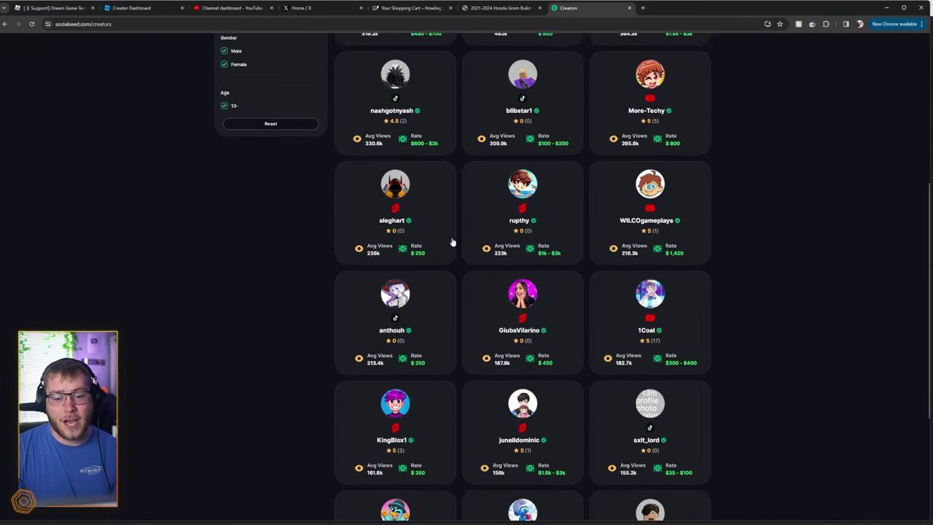
scroll(544, 249, down, 6)
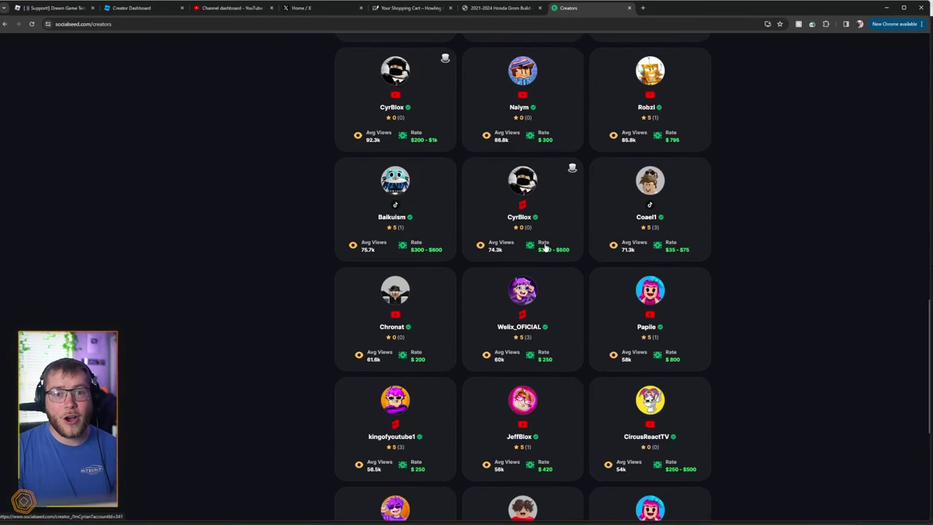
scroll(246, 288, up, 20)
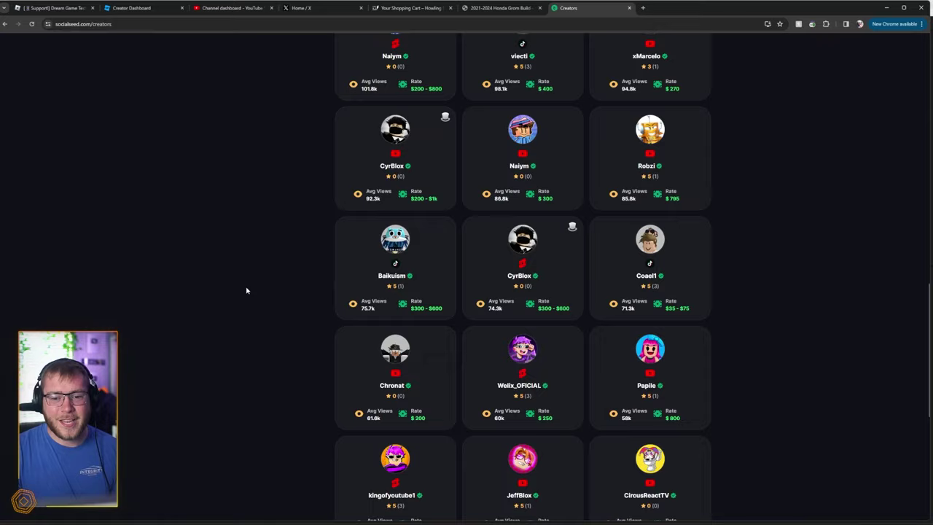